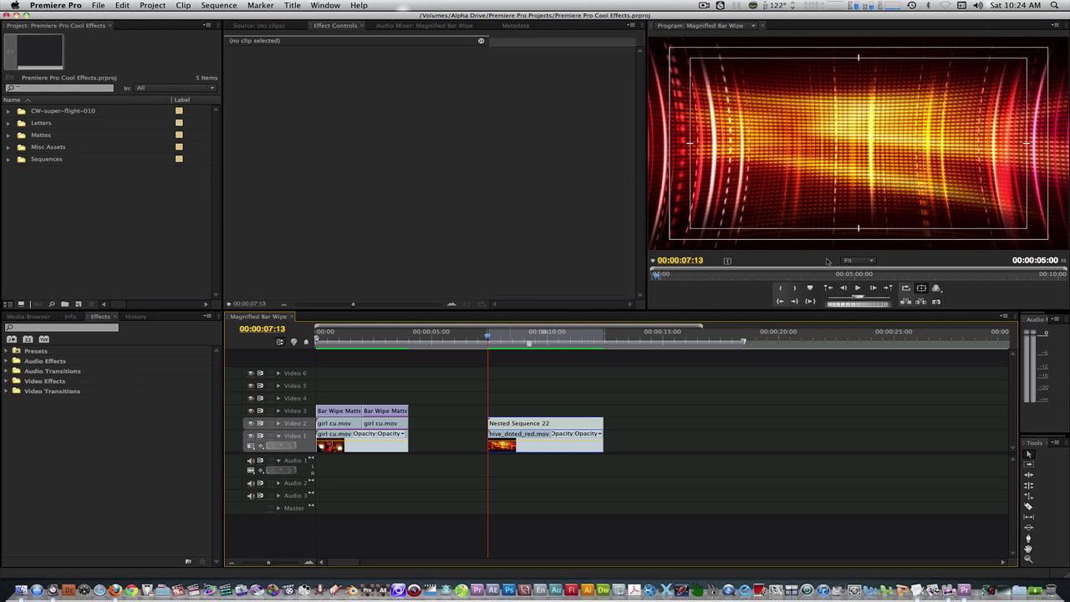
Step: Maximise the Program monitor to show the Magnified Bar Wipe sequence full-window
left_click(816, 261)
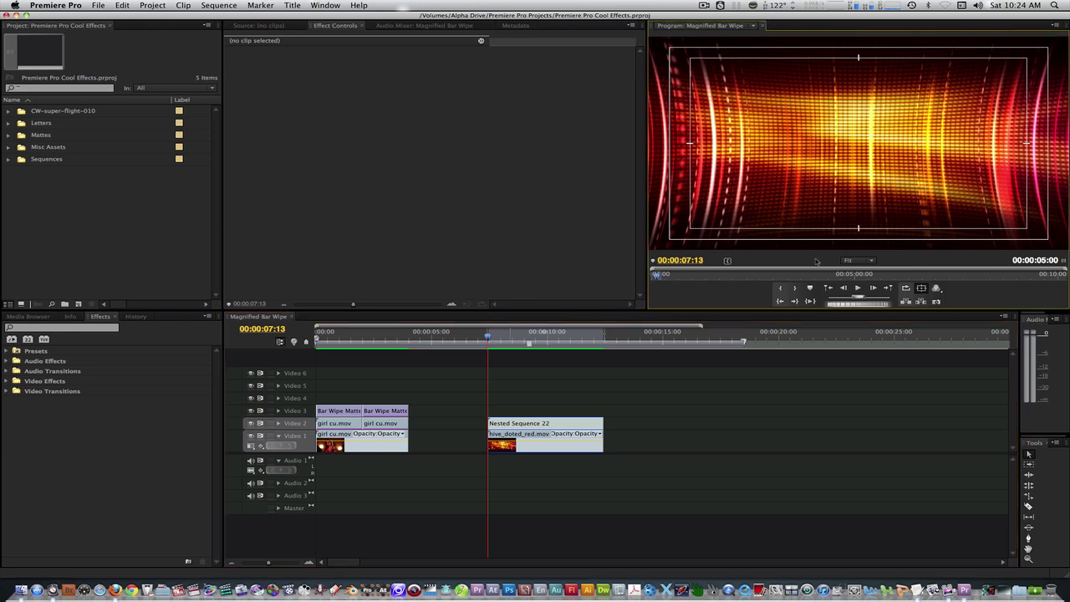
key("grave")
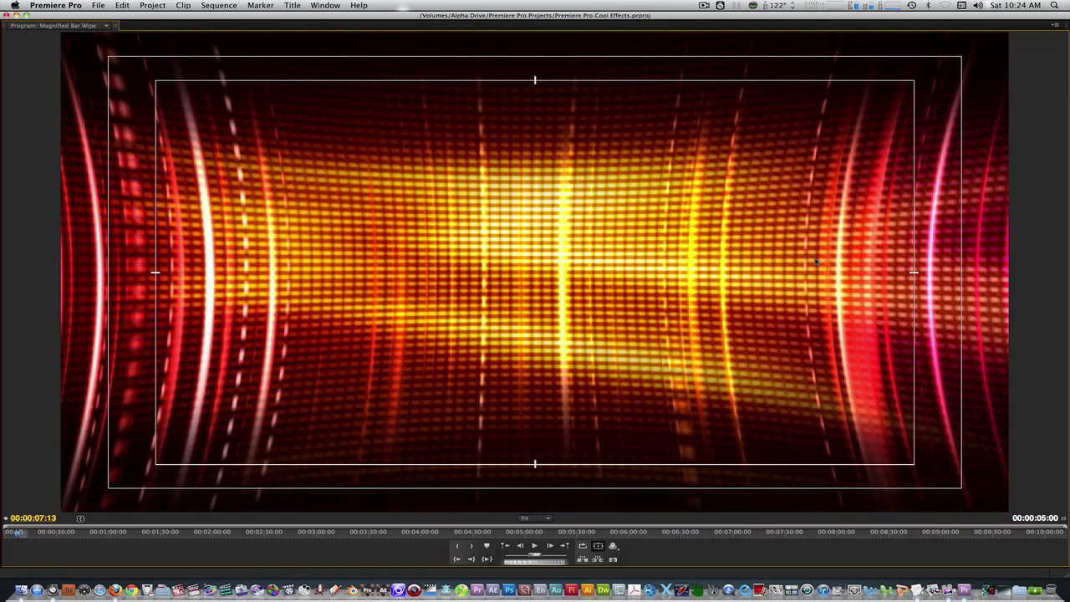
Step: Play the Magnified Bar Wipe sequence in the maximised preview
key("space")
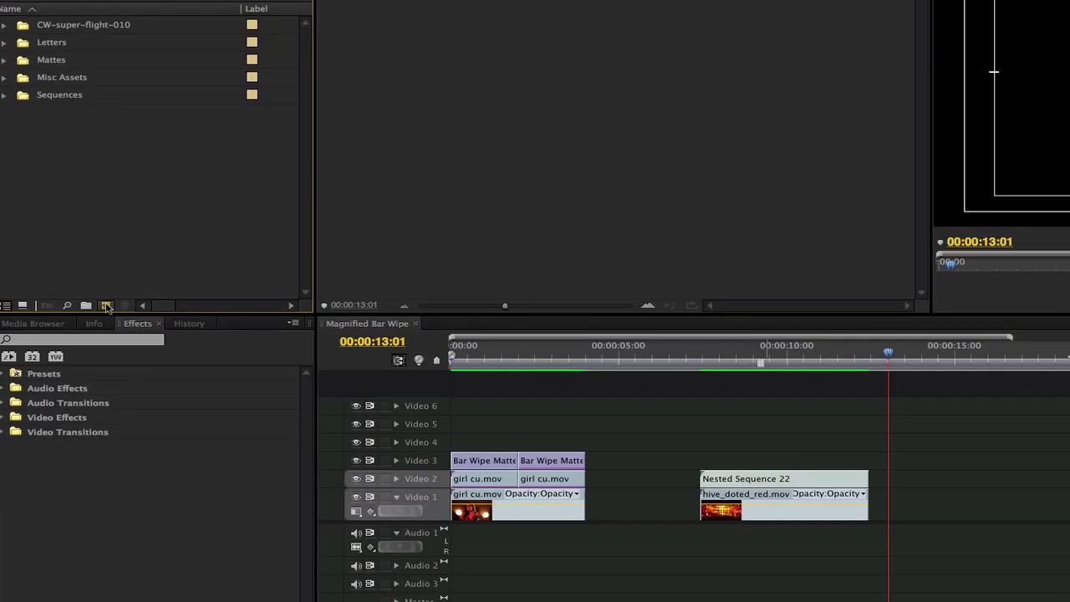
Step: Create a new title named 'W Letter' from the Project panel's New Item menu
left_click(77, 303)
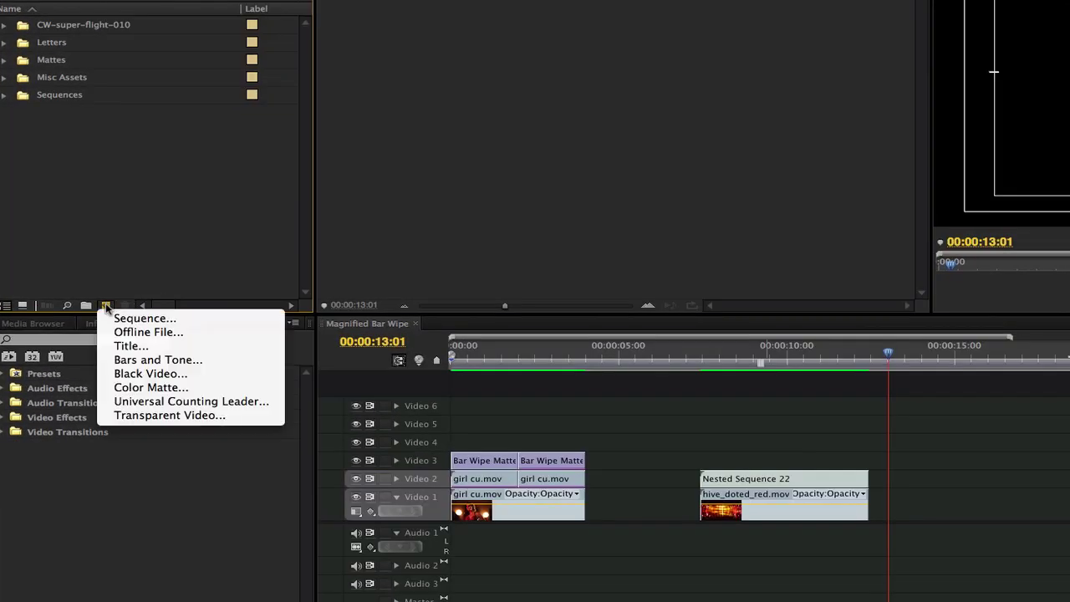
left_click(131, 345)
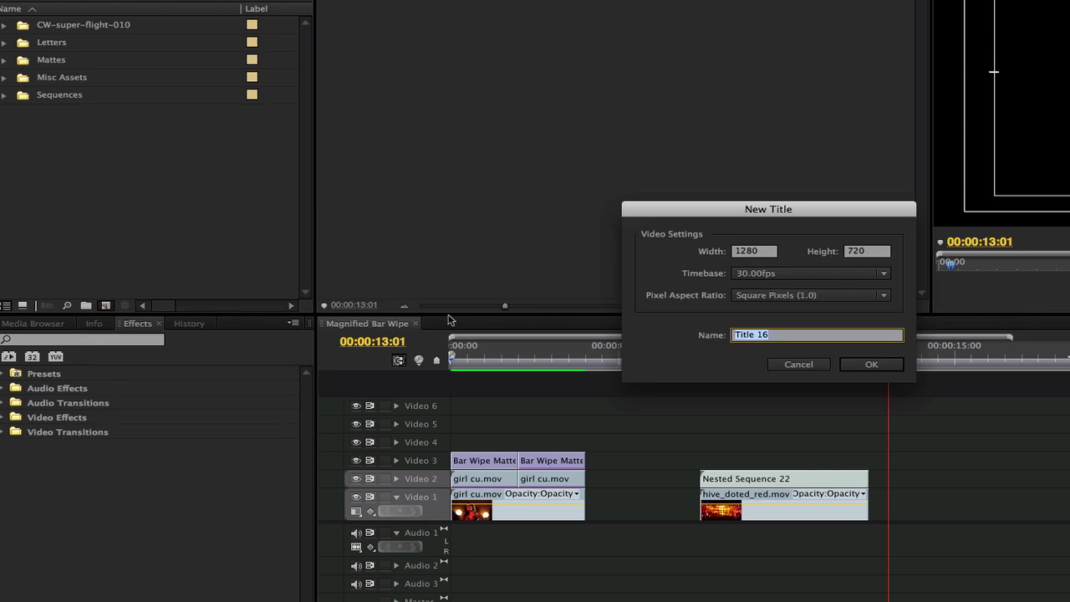
type("W Letter")
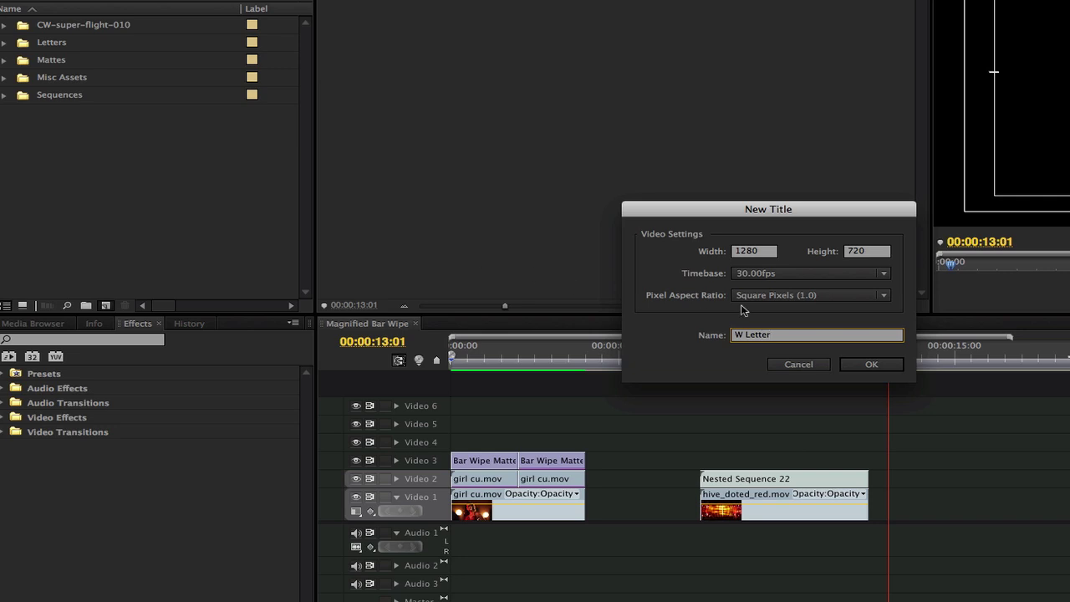
left_click(861, 365)
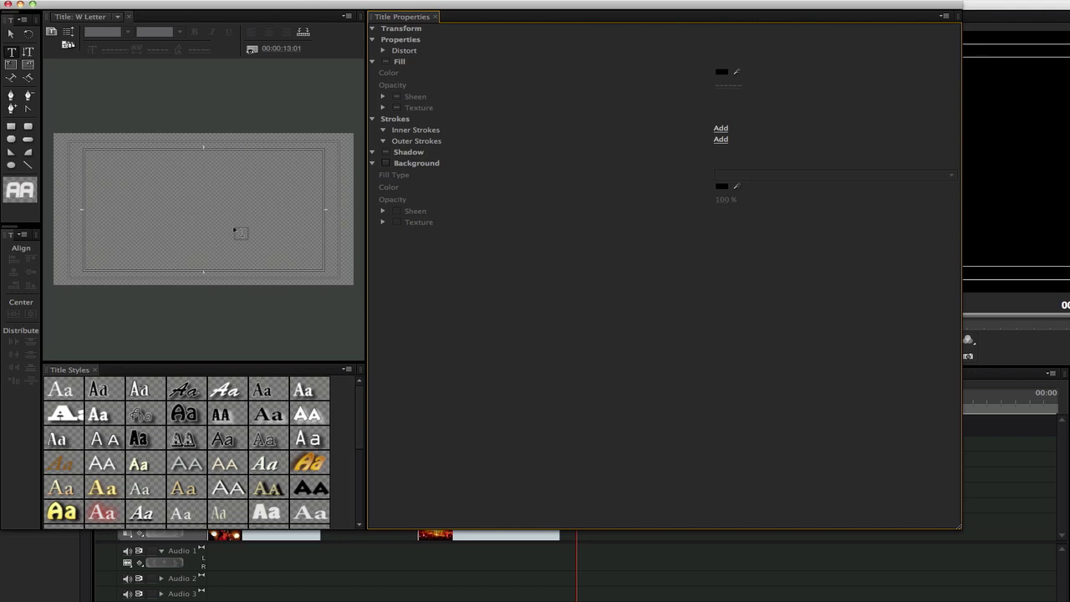
Step: Type a W in Arial Black at font size 642
left_click(152, 184)
type("W")
left_click(720, 125)
type("Arial Black")
key("Return")
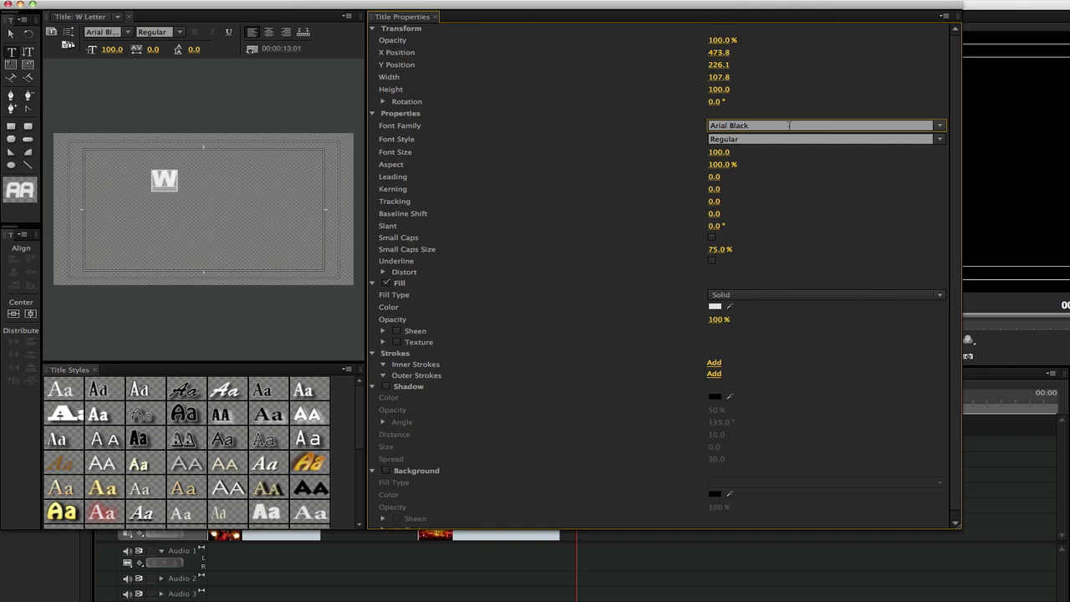
left_click(111, 49)
type("642")
key("Return")
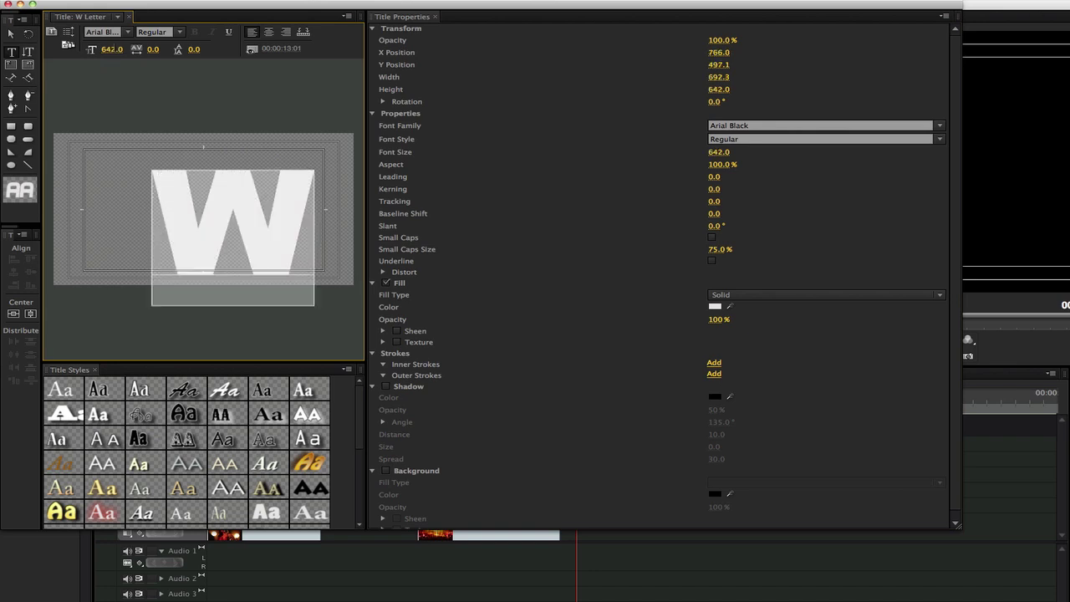
Step: Centre the W horizontally at Y position 440.1 and close the Titler
left_click(12, 34)
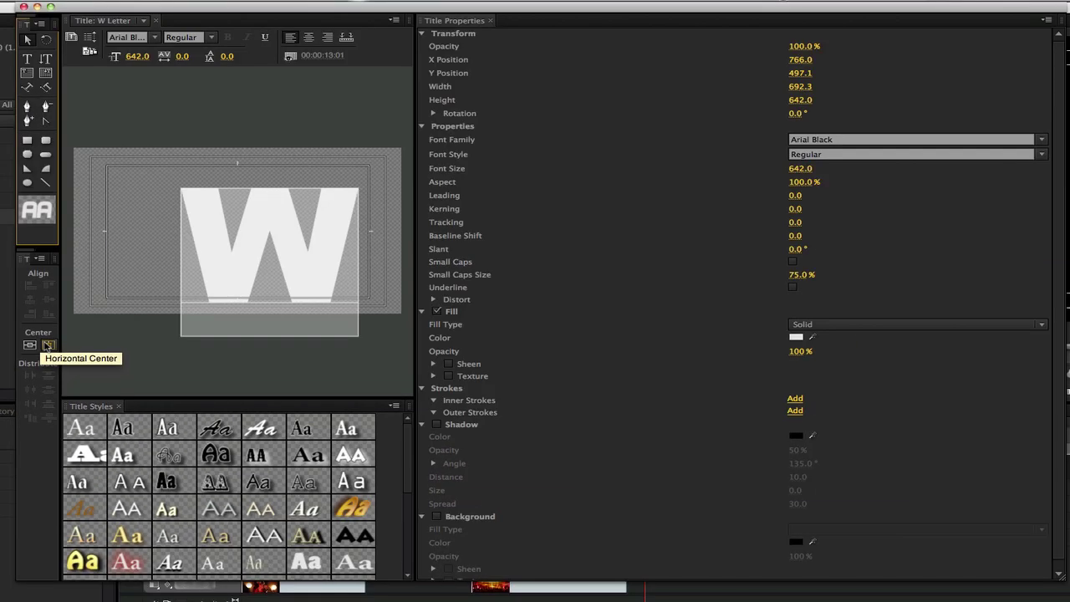
left_click(47, 345)
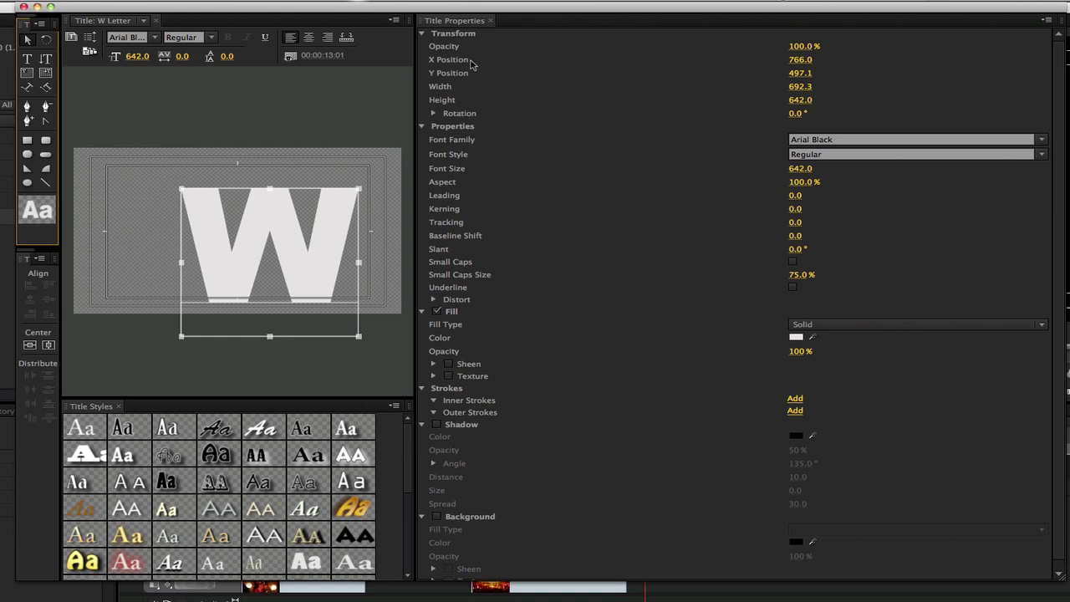
left_click(48, 344)
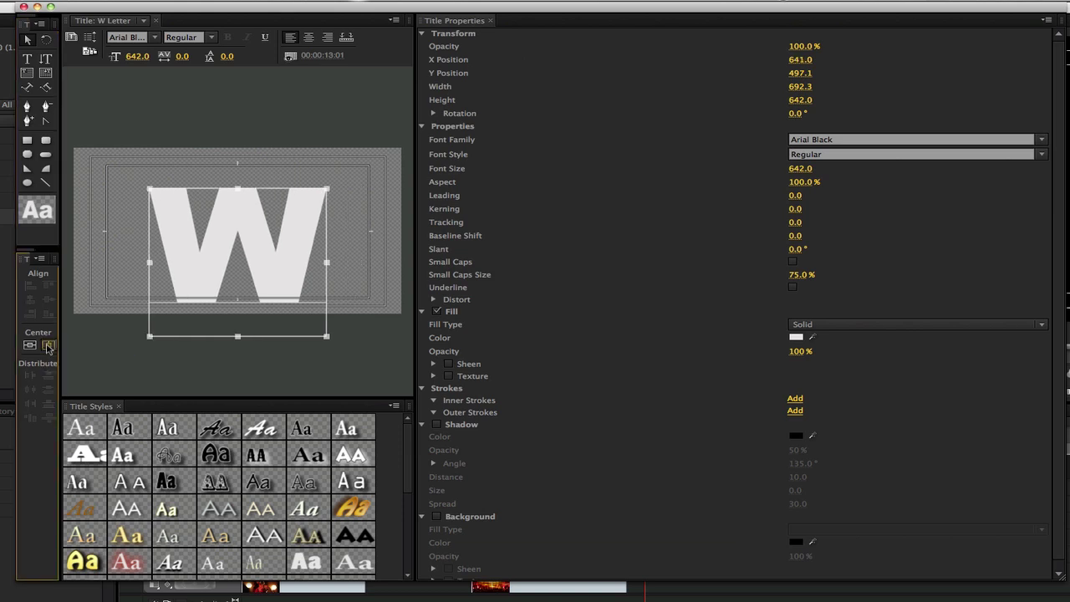
left_click(799, 72)
type("440.1")
key("Return")
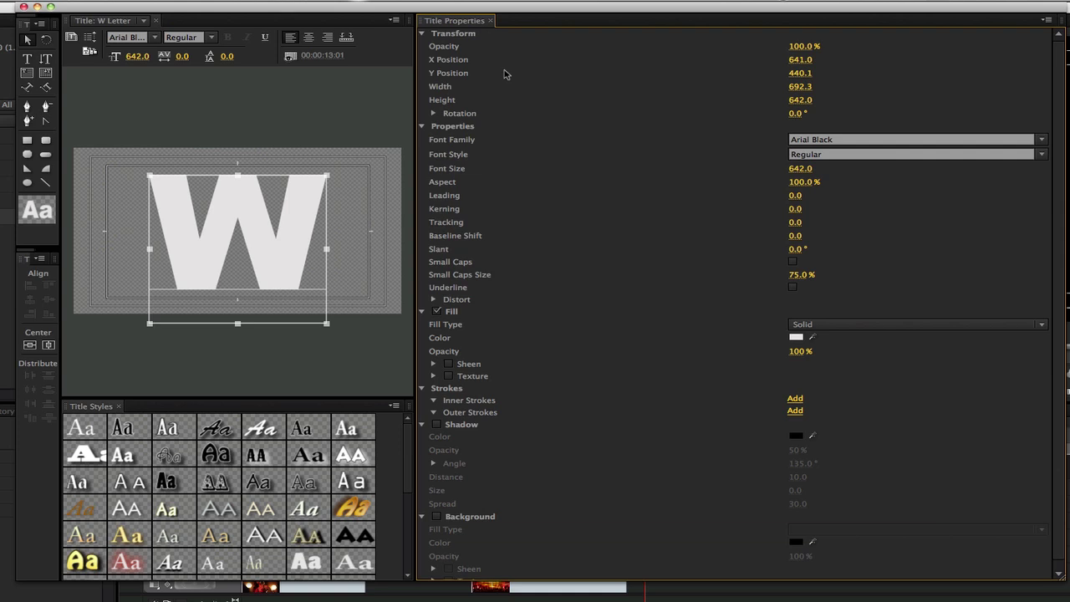
left_click(24, 7)
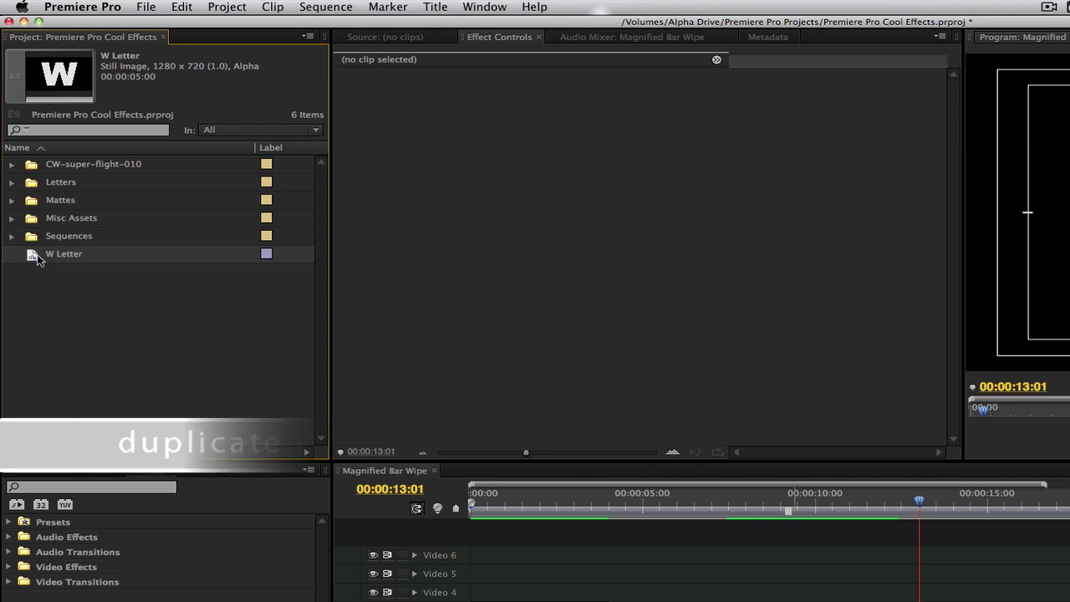
Step: Duplicate W Letter, rename the copy 'W Letter Outline' and open it in the Titler
key("alt+d")
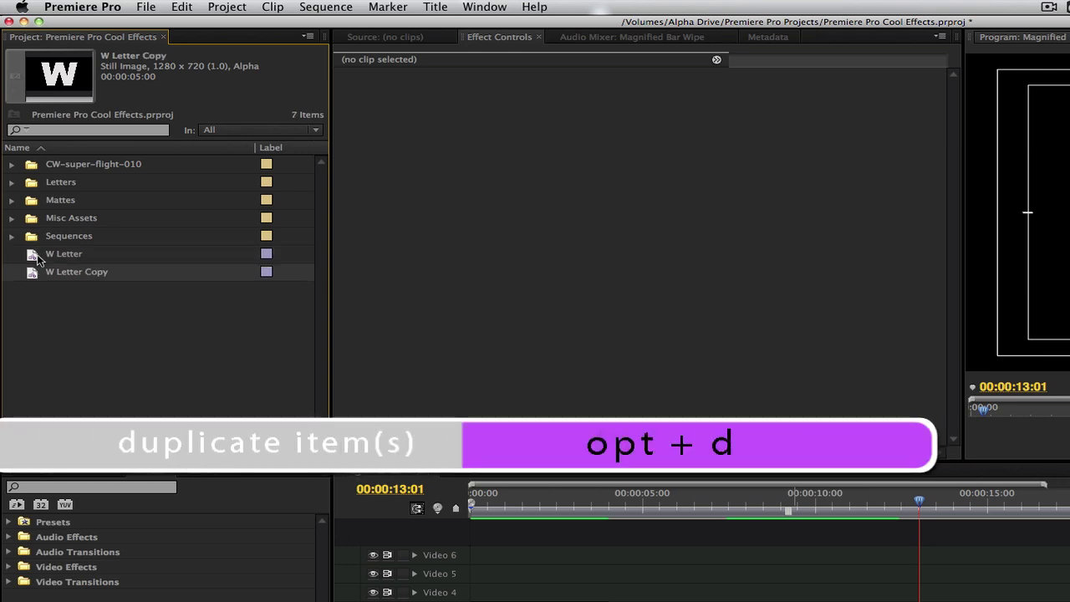
left_click(107, 277, "super")
left_click(107, 275)
key("Return")
key("BackSpace")
key("BackSpace")
key("BackSpace")
key("BackSpace")
type("Outline")
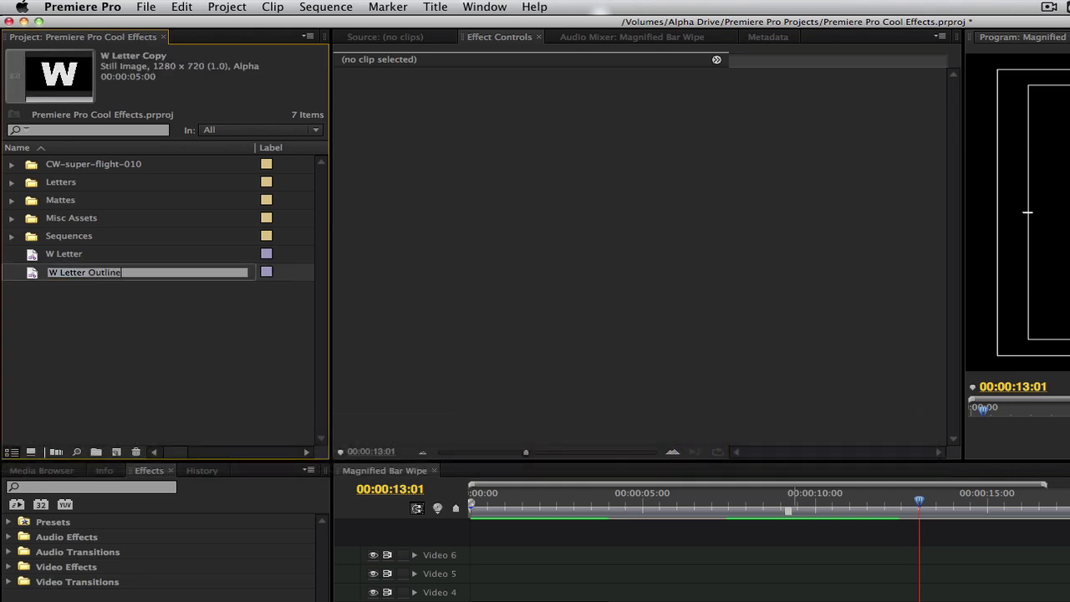
key("Return")
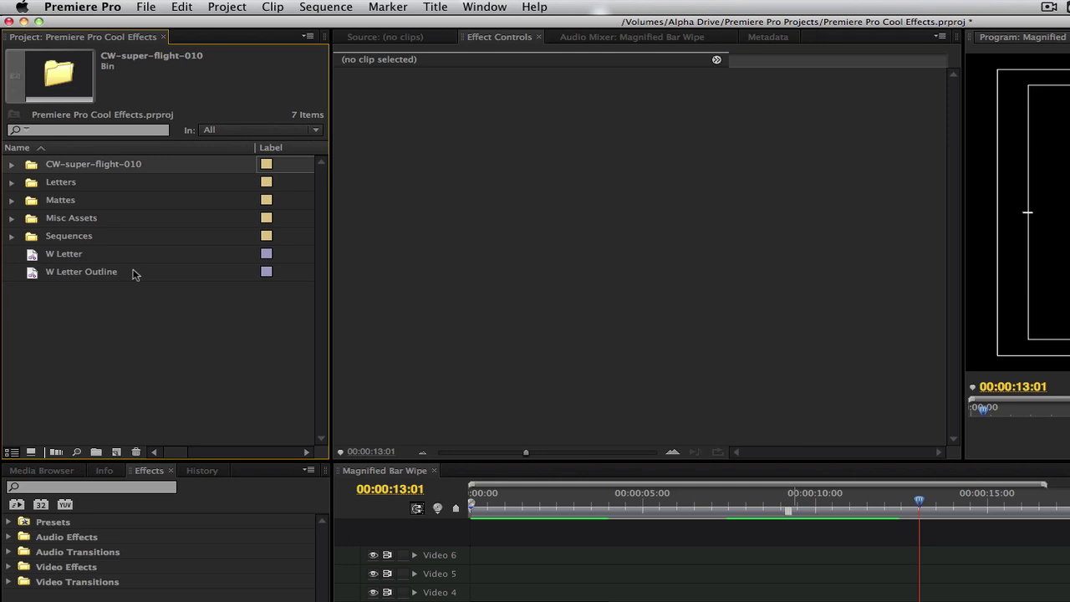
double_click(36, 274)
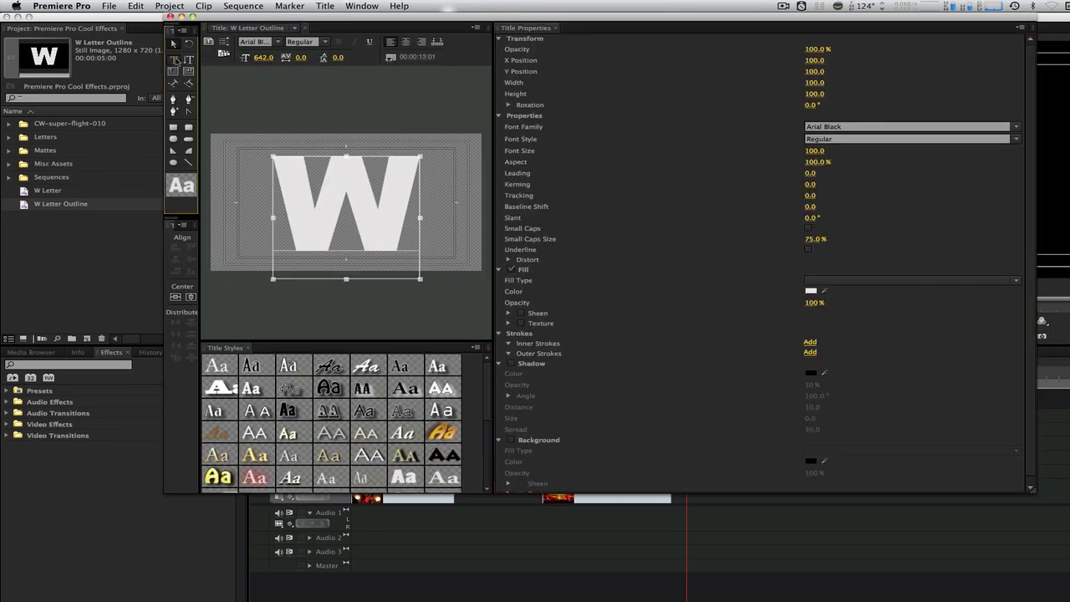
Step: Give the W a Ghost fill and a white outer stroke
double_click(307, 220)
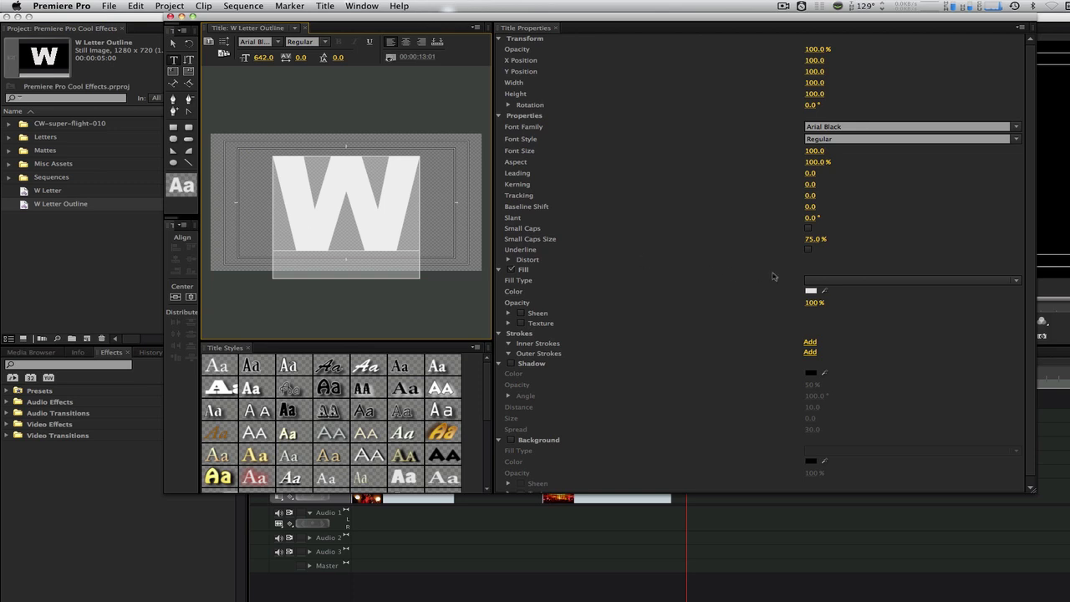
left_click(839, 284)
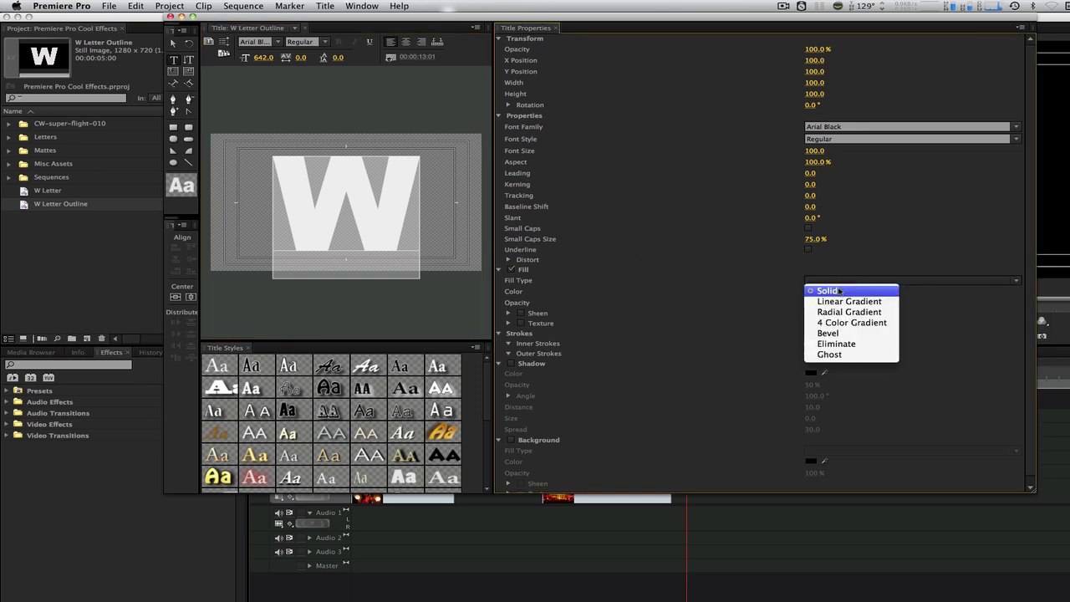
left_click(829, 354)
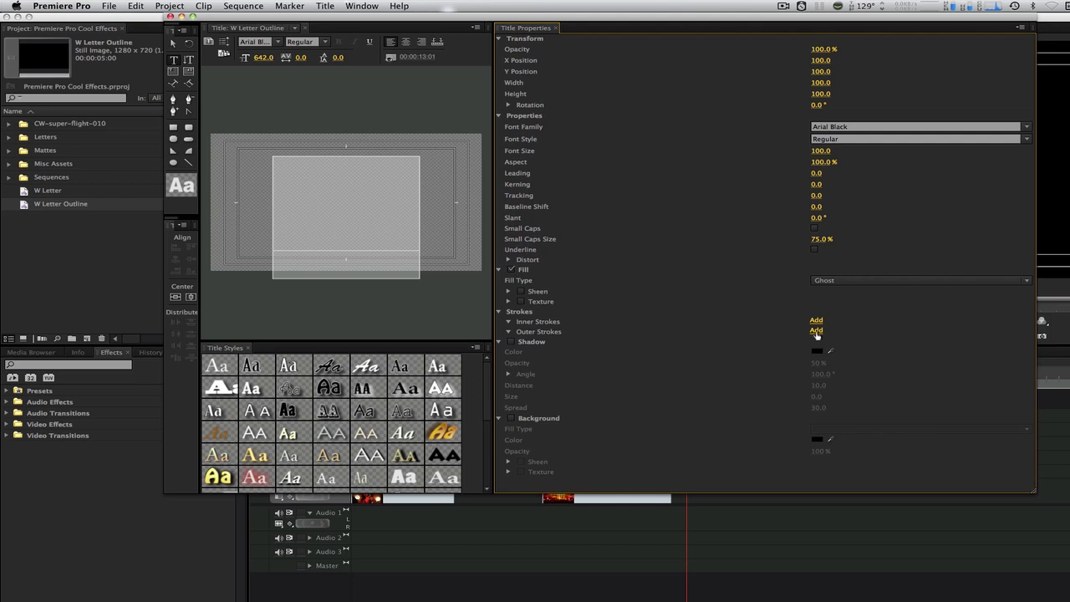
left_click(815, 331)
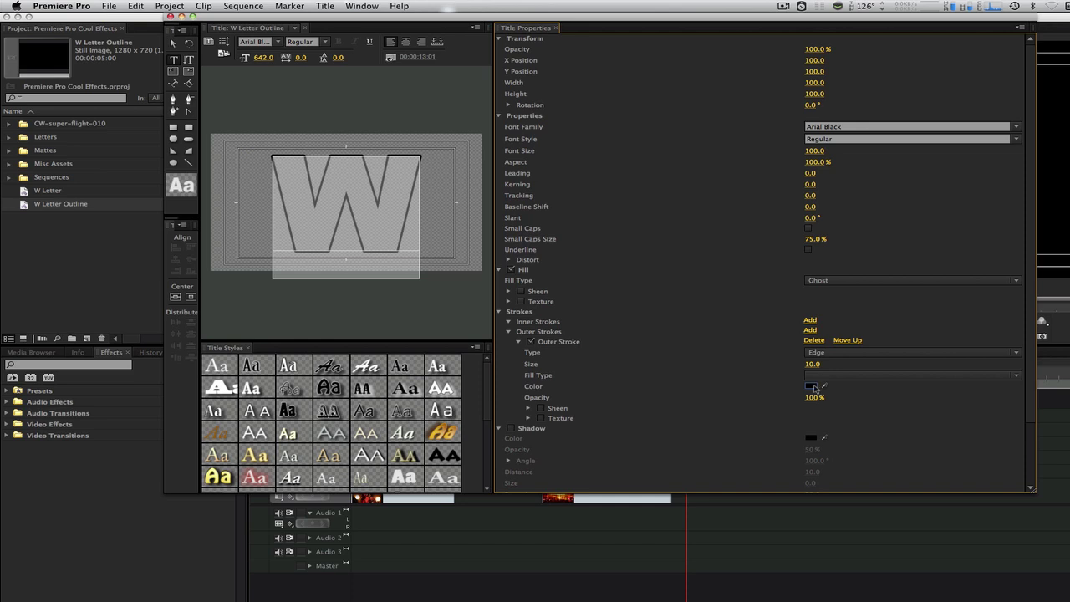
left_click(814, 388)
left_click_drag(545, 272, 452, 297)
left_click(727, 151)
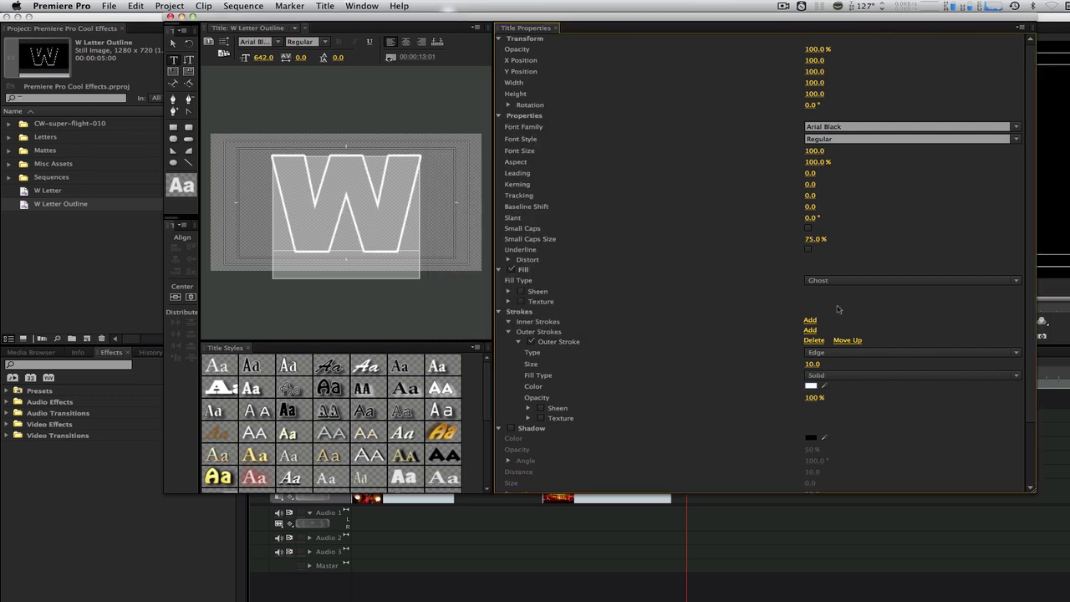
Step: Add a drop shadow with distance 17 and 75% opacity, then close the Titler
left_click(511, 428)
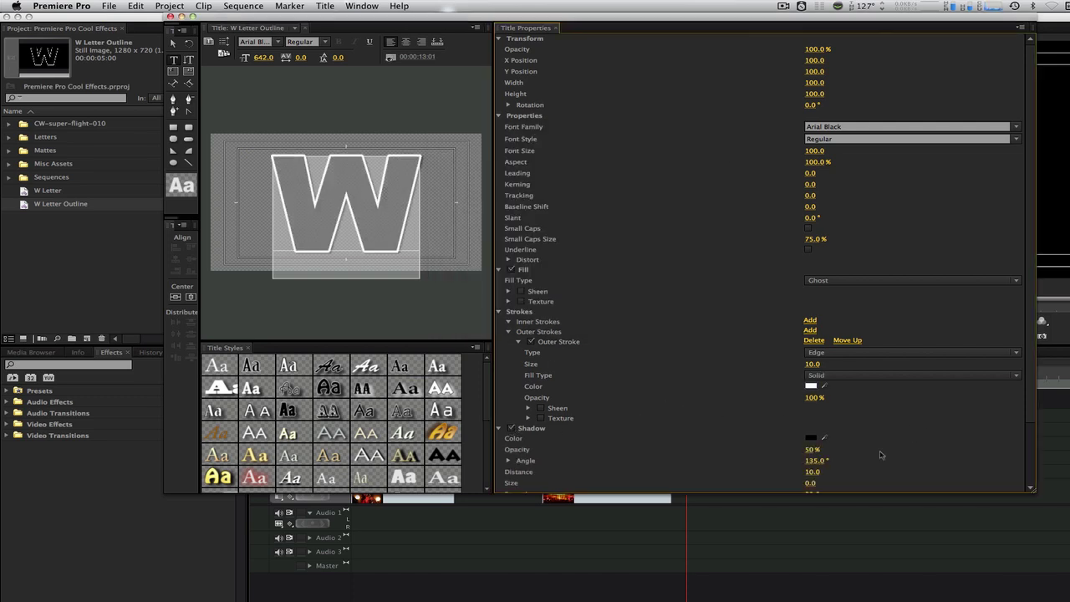
left_click(812, 471)
type("17")
key("Return")
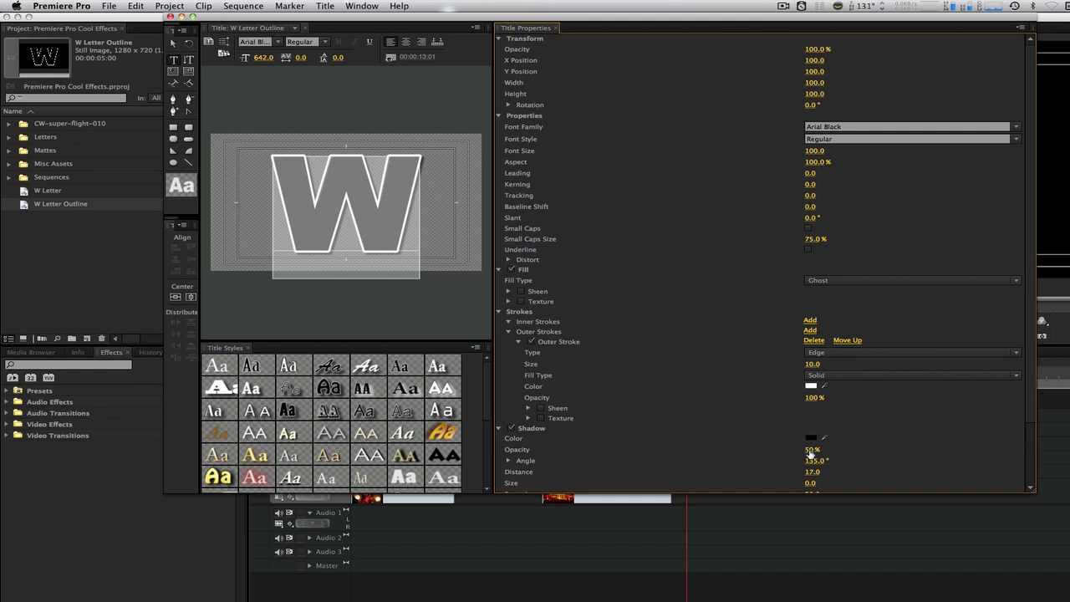
left_click(809, 453)
type("75")
key("Return")
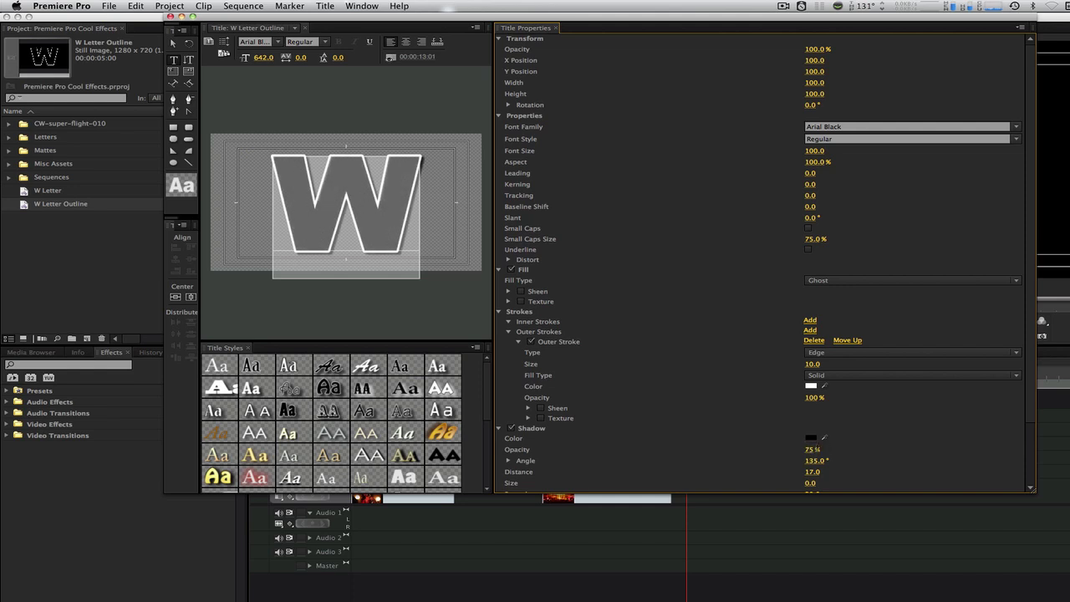
left_click(169, 15)
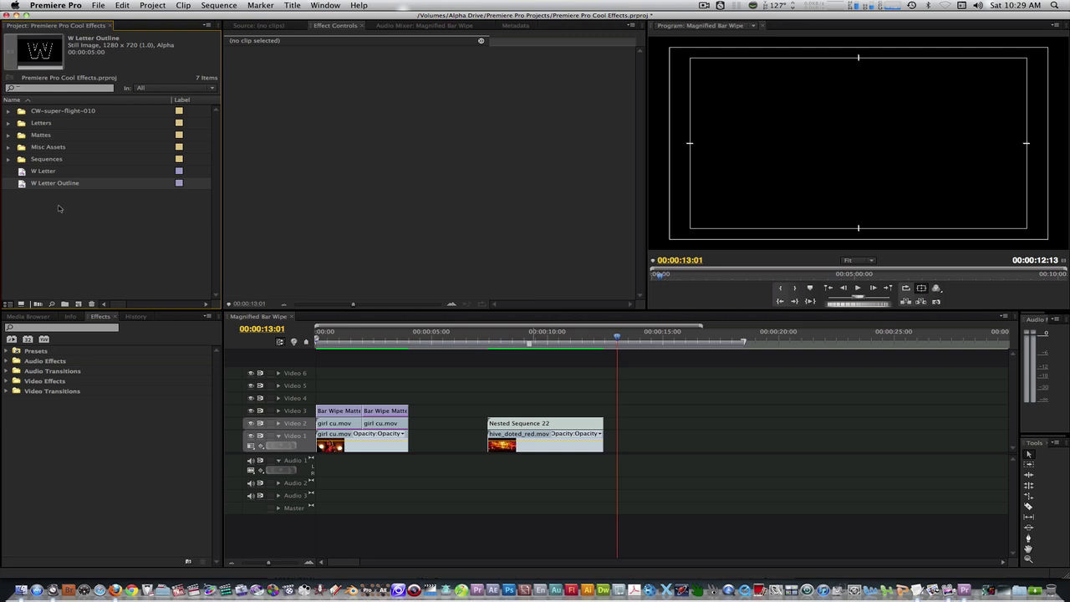
Step: Place W Letter on Video 3, W Letter Outline on Video 1, AB_FamilyLife.mov on Video 2, trimmed to match
left_click_drag(25, 172, 625, 413)
left_click_drag(25, 183, 621, 455)
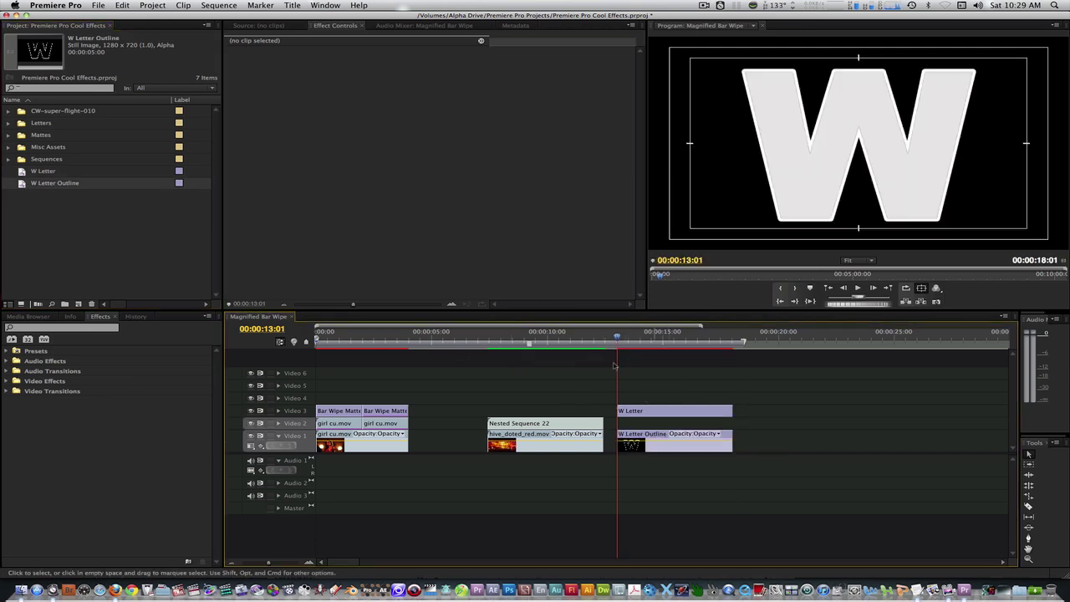
left_click(9, 147)
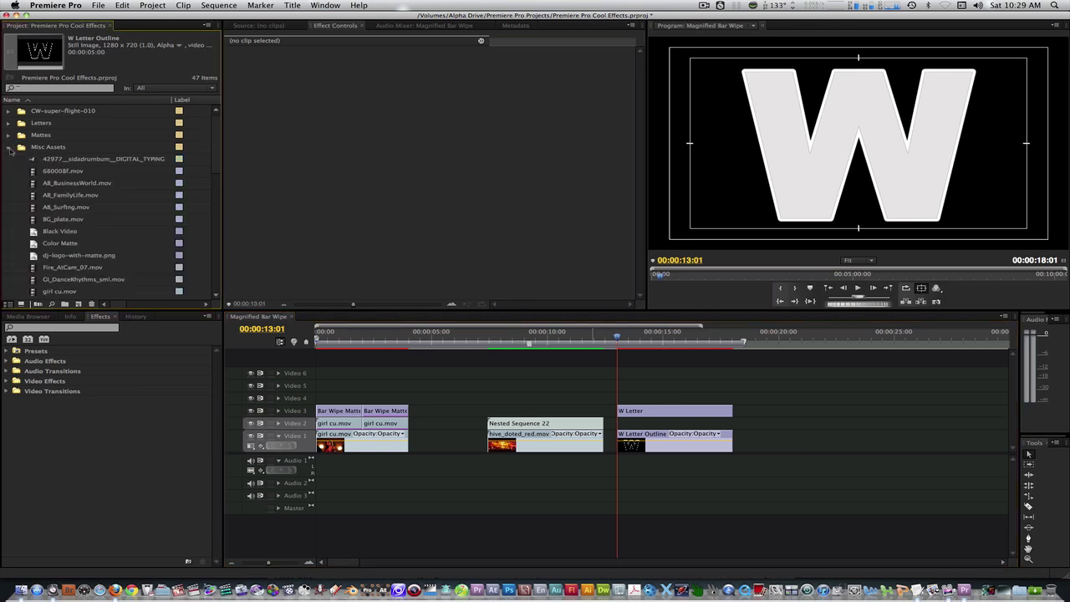
left_click_drag(35, 198, 624, 424)
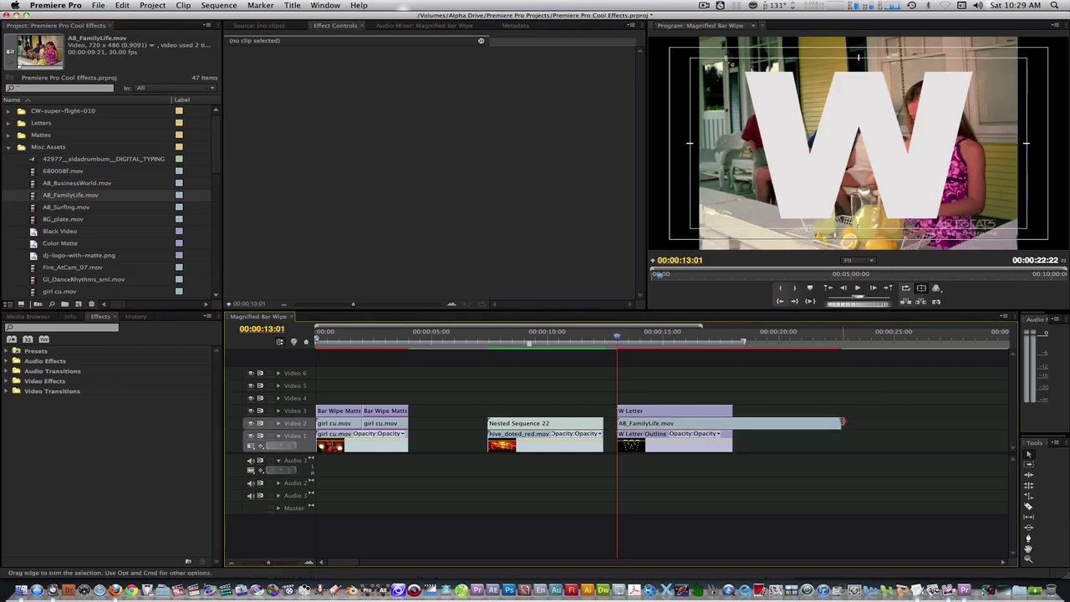
left_click_drag(825, 422, 733, 422)
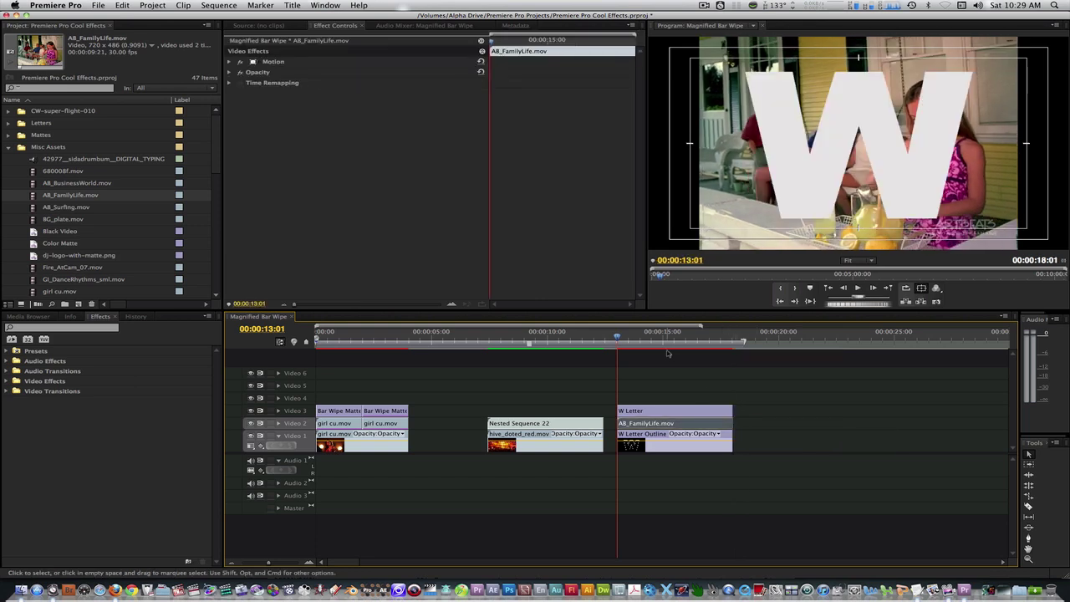
Step: Matte AB_FamilyLife.mov to Video 3 with Track Matte Key and nest the three W clips
left_click(113, 327)
type("track m")
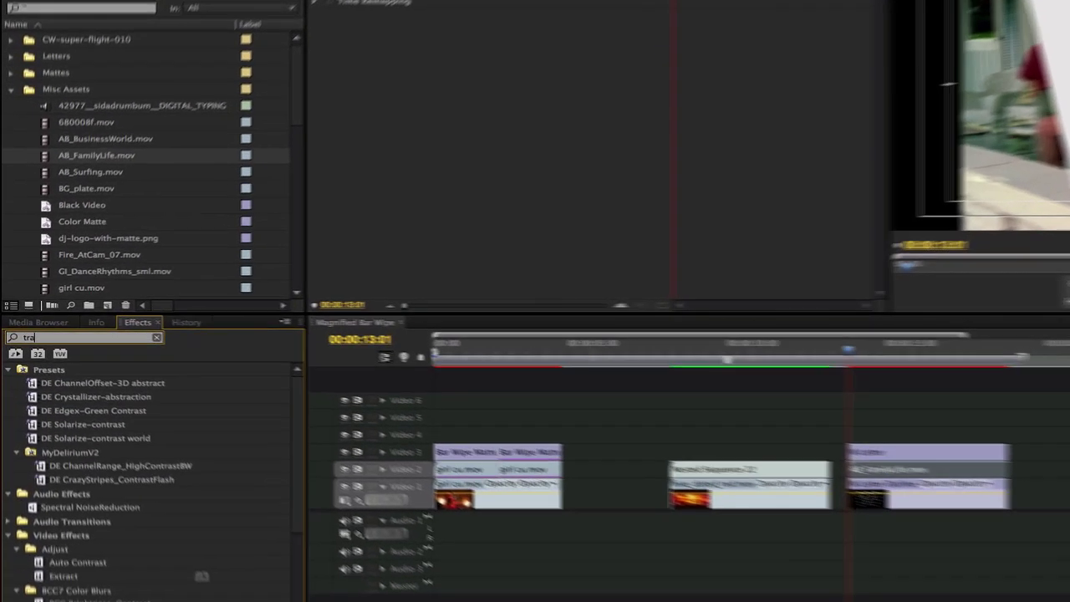
type("atte")
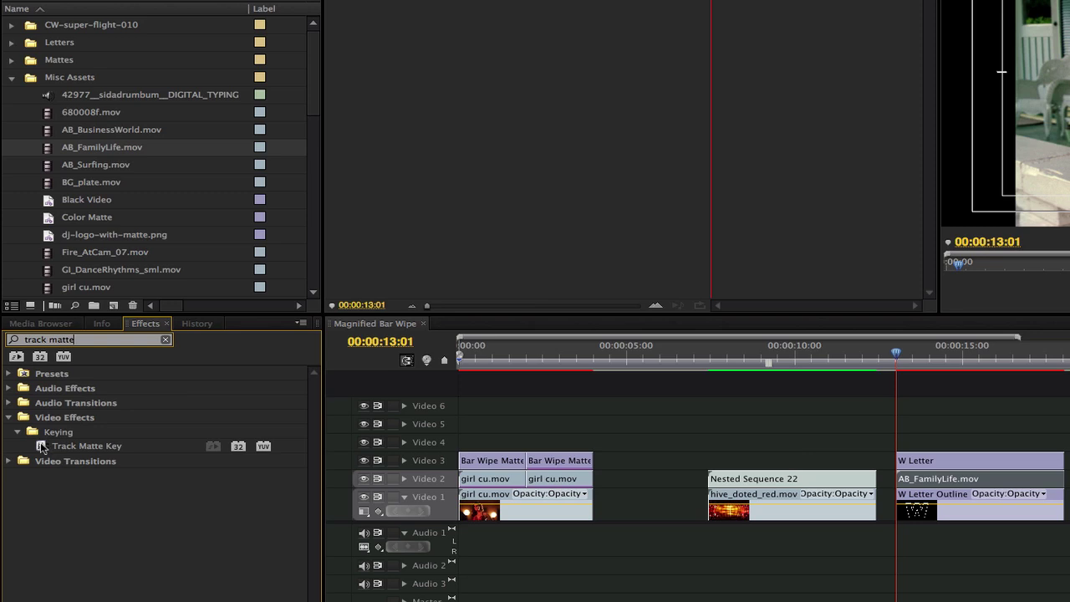
left_click_drag(41, 447, 968, 473)
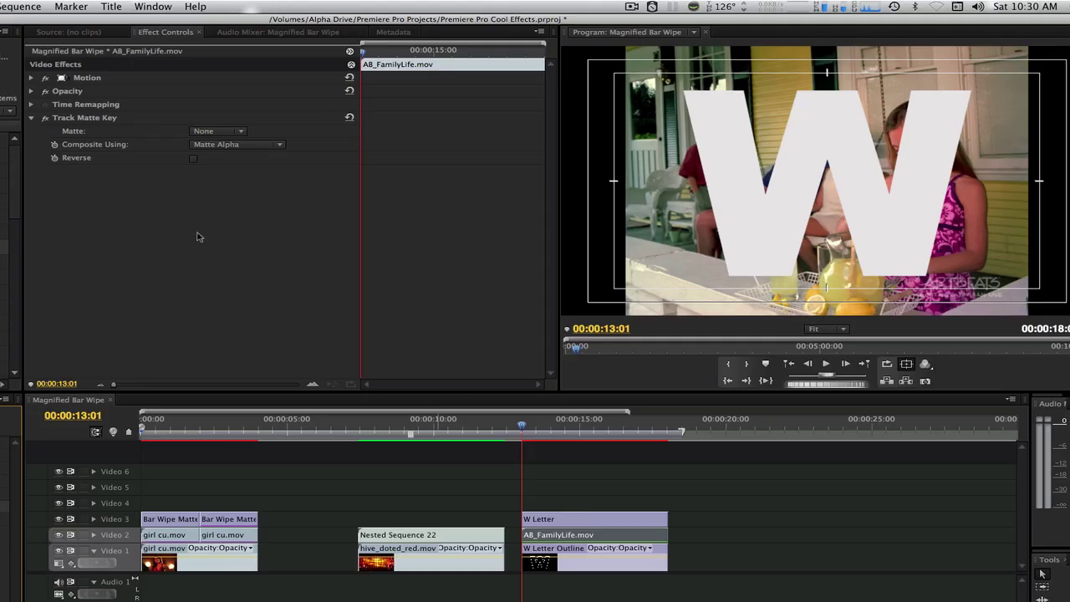
left_click(198, 236)
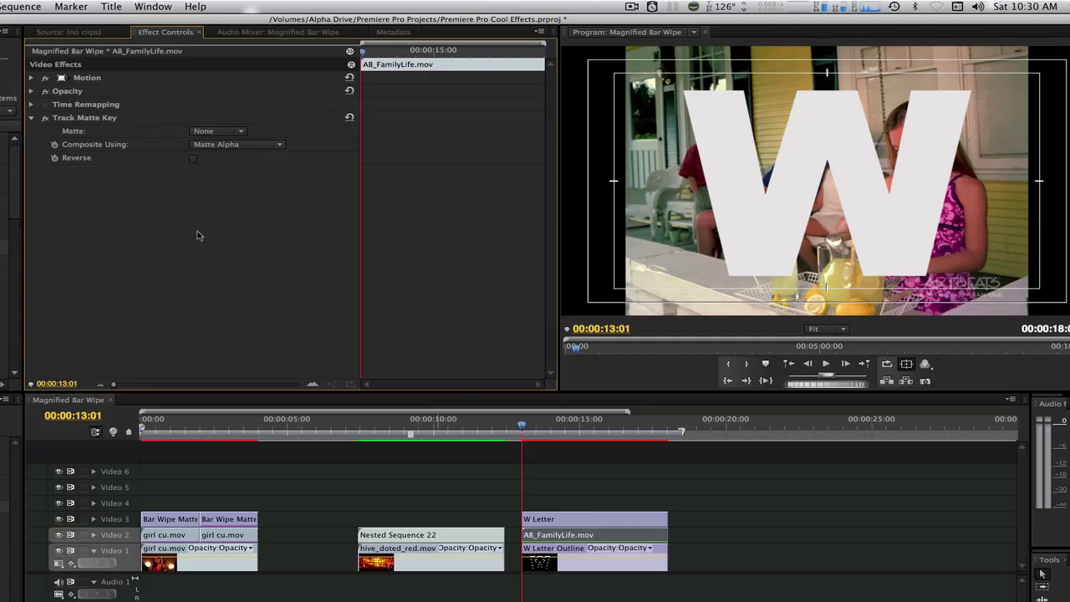
left_click(217, 131)
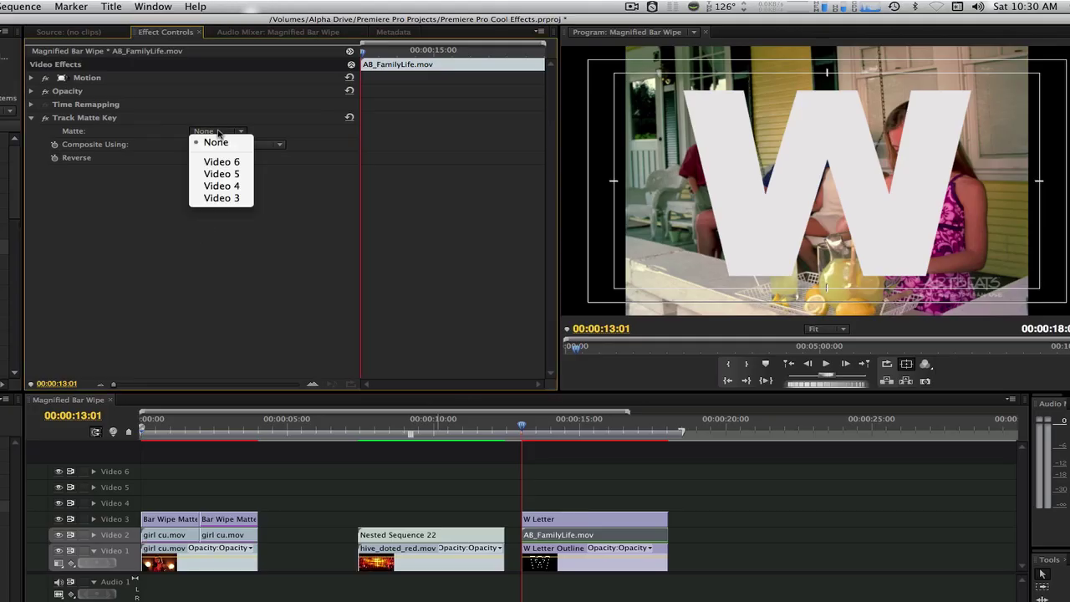
left_click(222, 198)
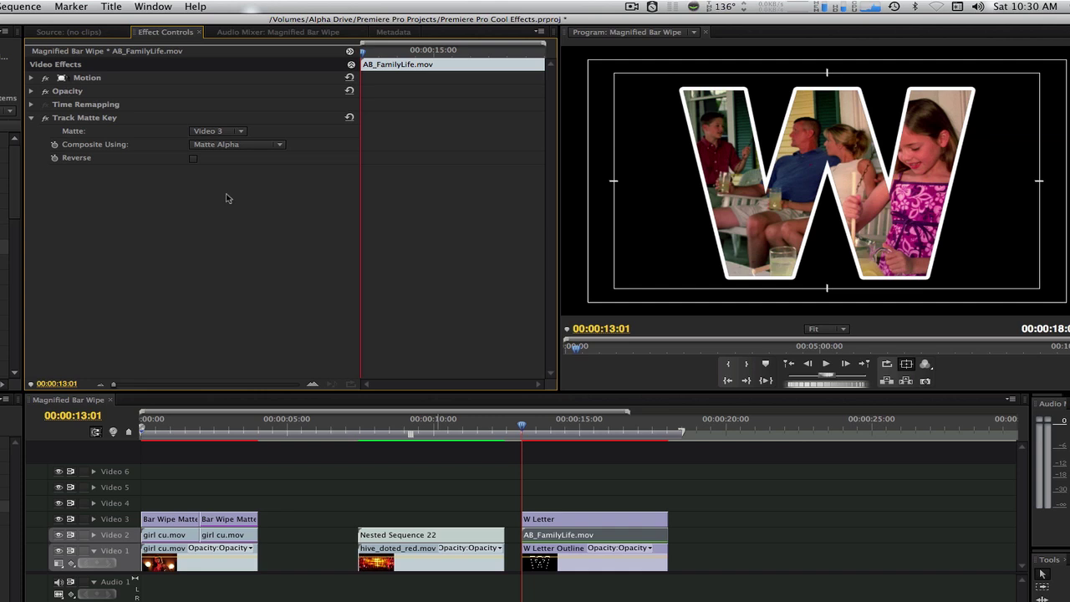
left_click_drag(708, 486, 610, 565)
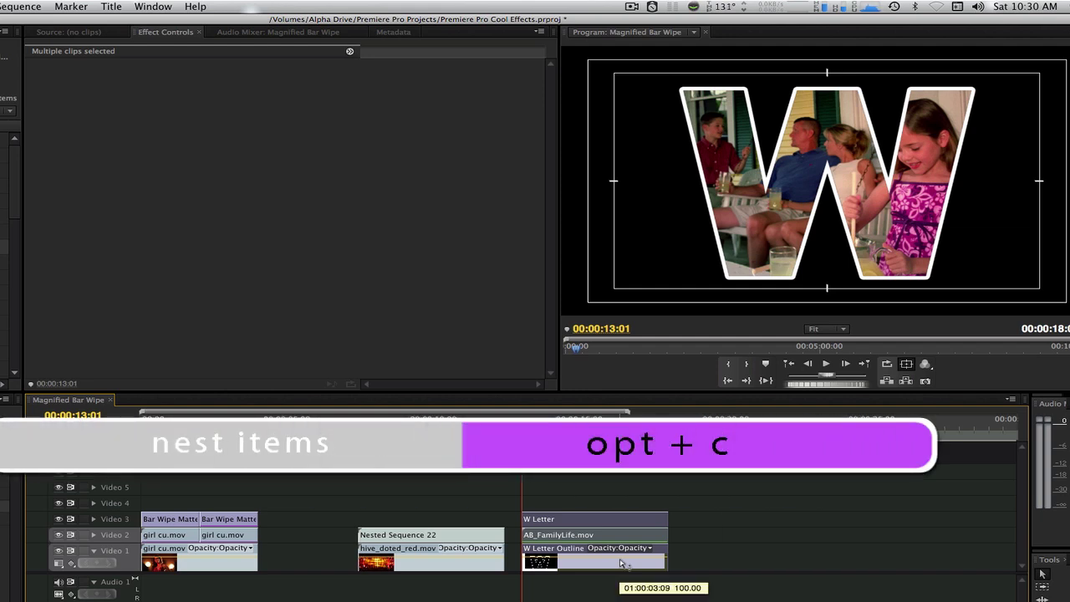
key("alt+c")
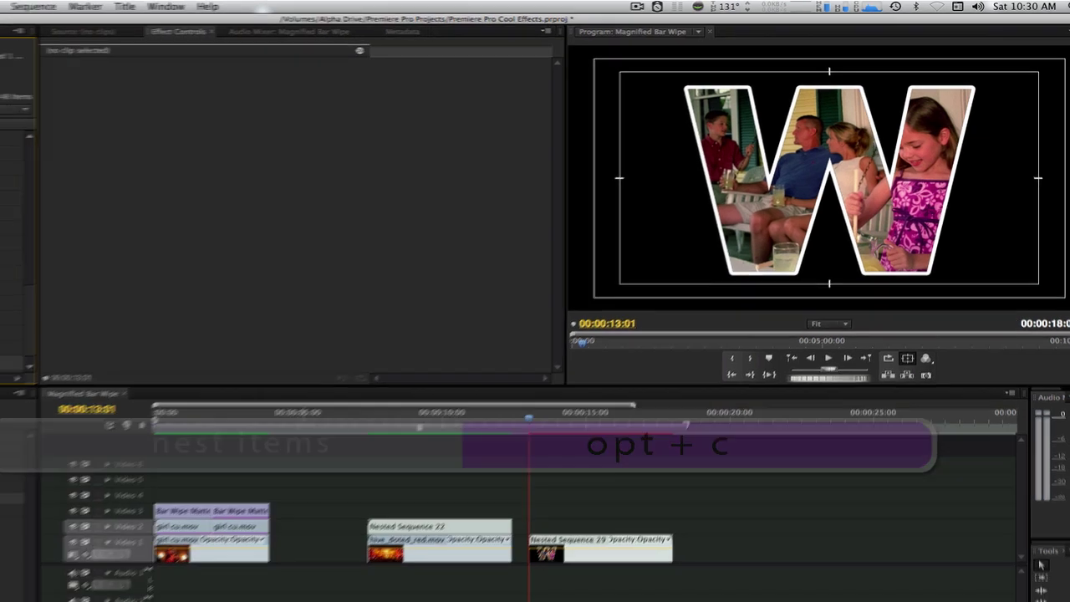
Step: Collapse the Misc Assets folder and rename Nested Sequence 29 to 'Letter W'
scroll(122, 184, "up", 10)
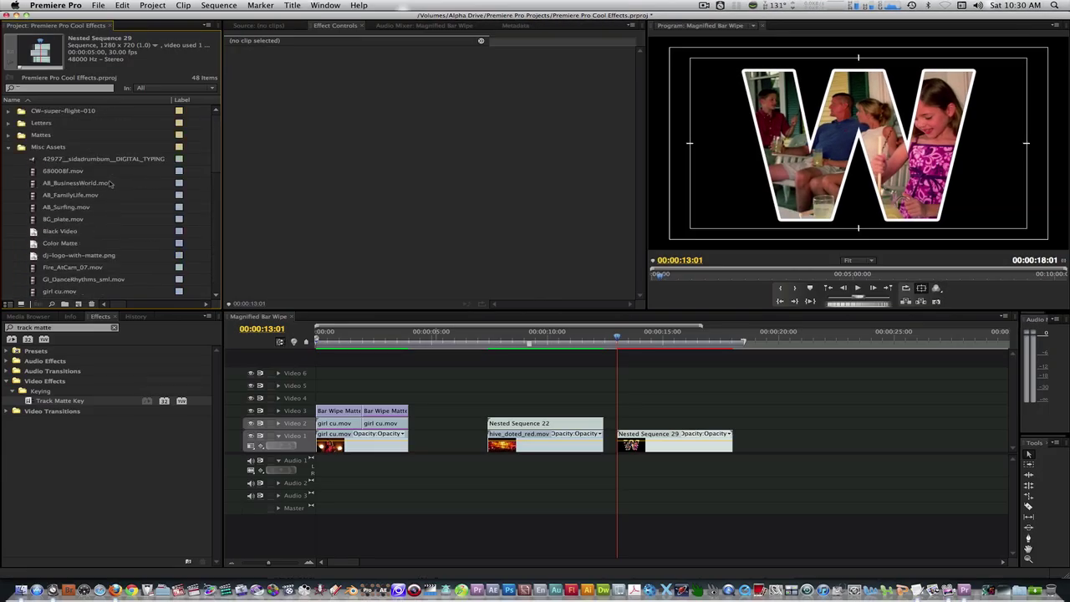
left_click(10, 149)
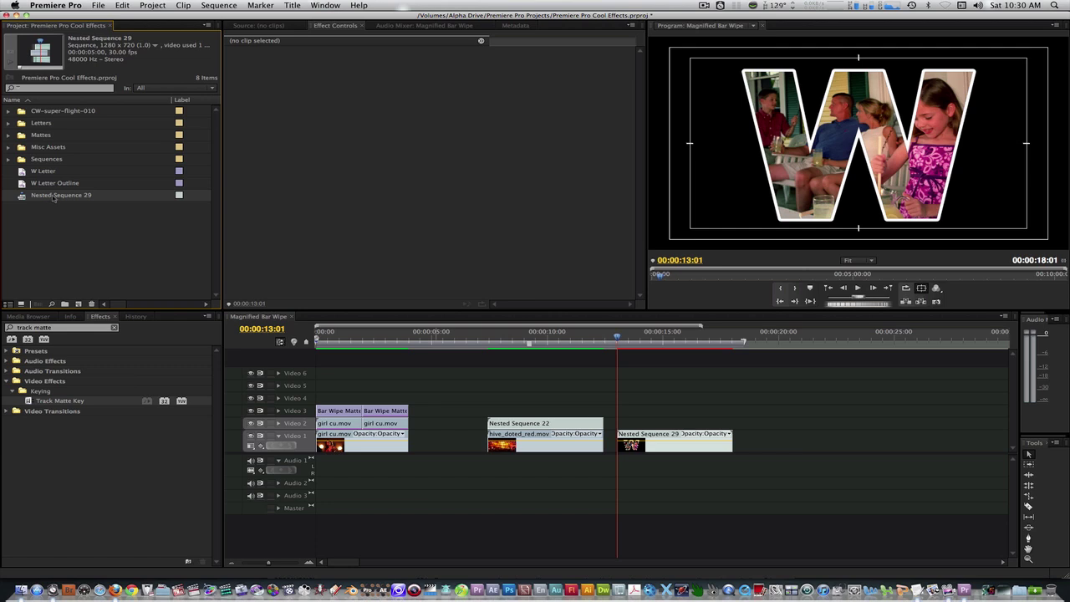
left_click(54, 196)
type("Letter W")
left_click(54, 226)
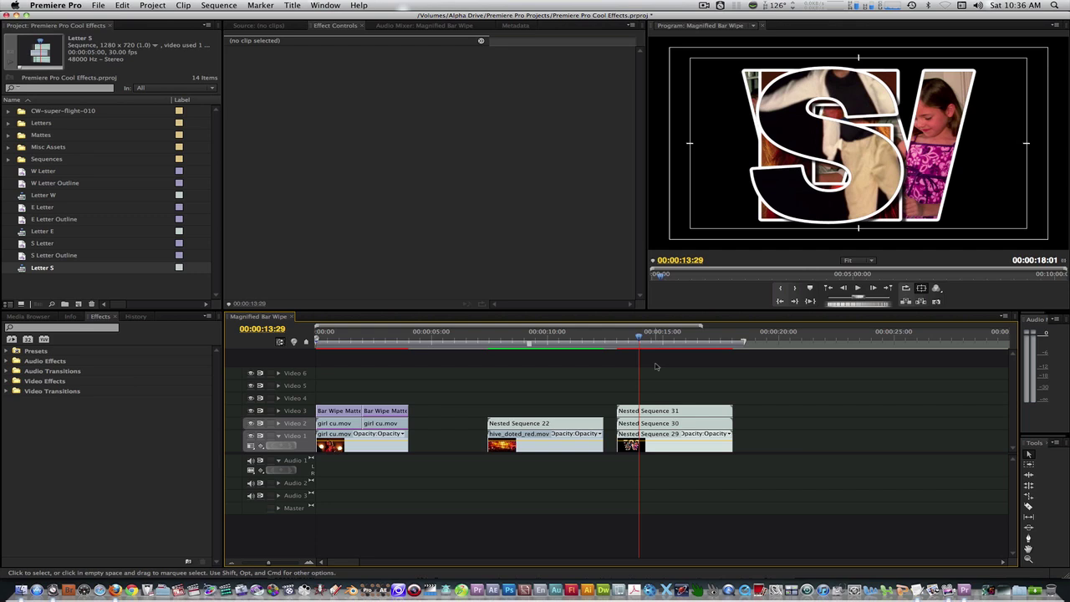
Step: Set the scale of the Nested Sequence 30 letter clip to 75
left_click(648, 433)
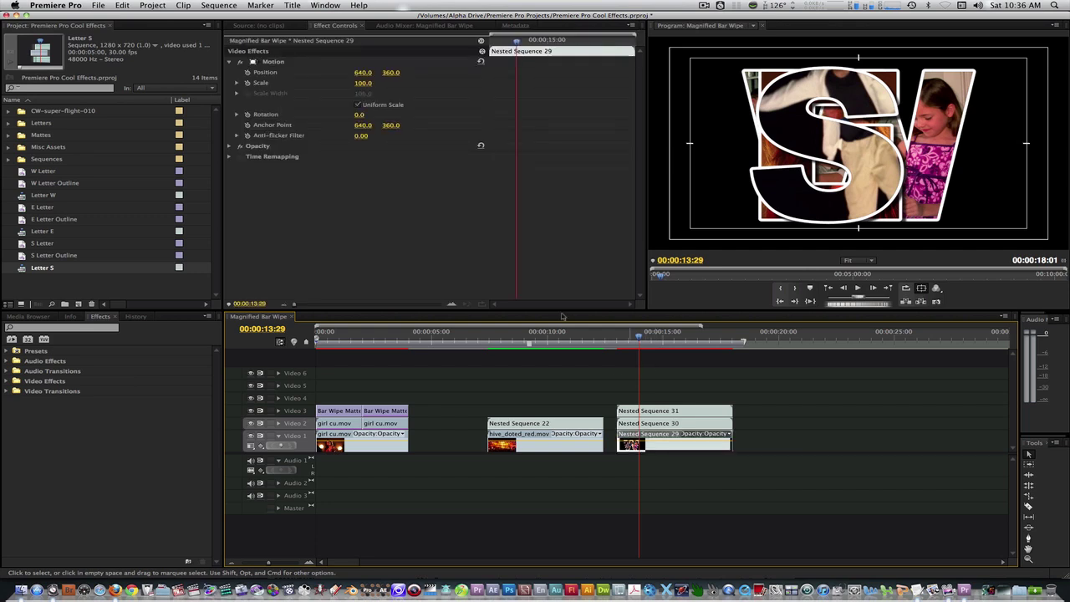
left_click(649, 423)
left_click(364, 83)
type("75")
key("Return")
left_click(644, 411)
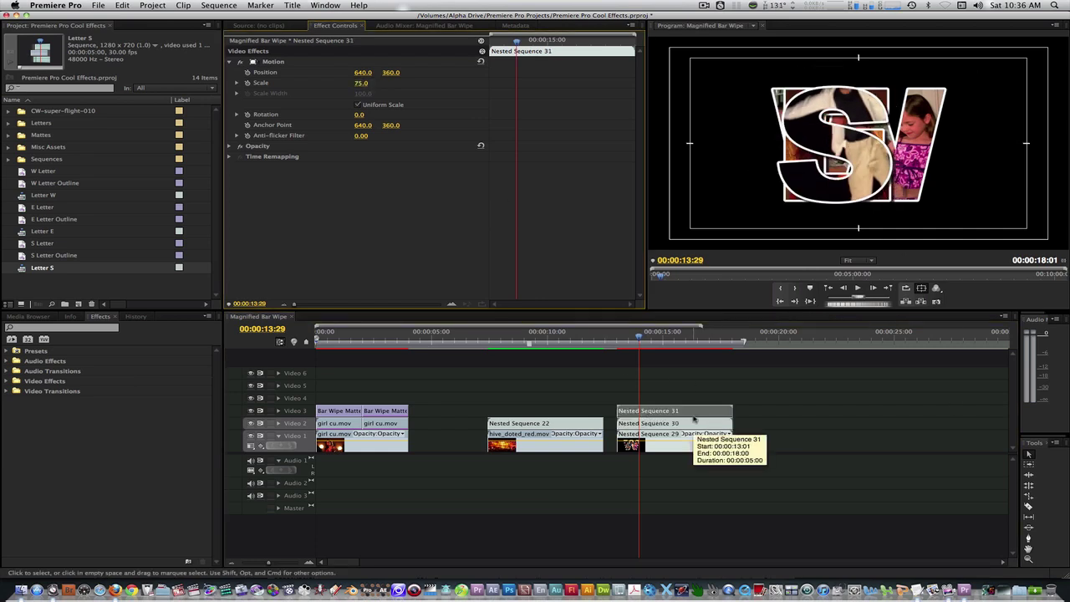
Step: Space the letters to spell WES: W at X 274, E near 786, S at 1155
left_click(669, 434)
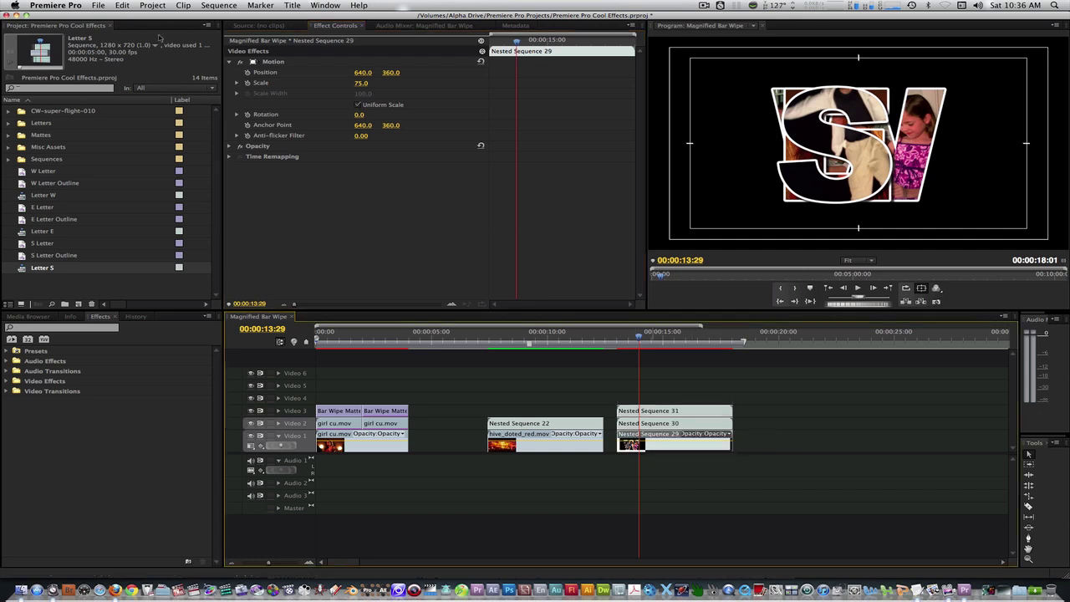
left_click_drag(363, 73, 209, 73)
left_click(648, 423)
mouse_move(363, 73)
left_mouse_down()
mouse_move(426, 72)
mouse_move(377, 73)
left_mouse_up()
left_click(647, 411)
left_click(647, 423)
left_click(648, 411)
left_click(647, 423)
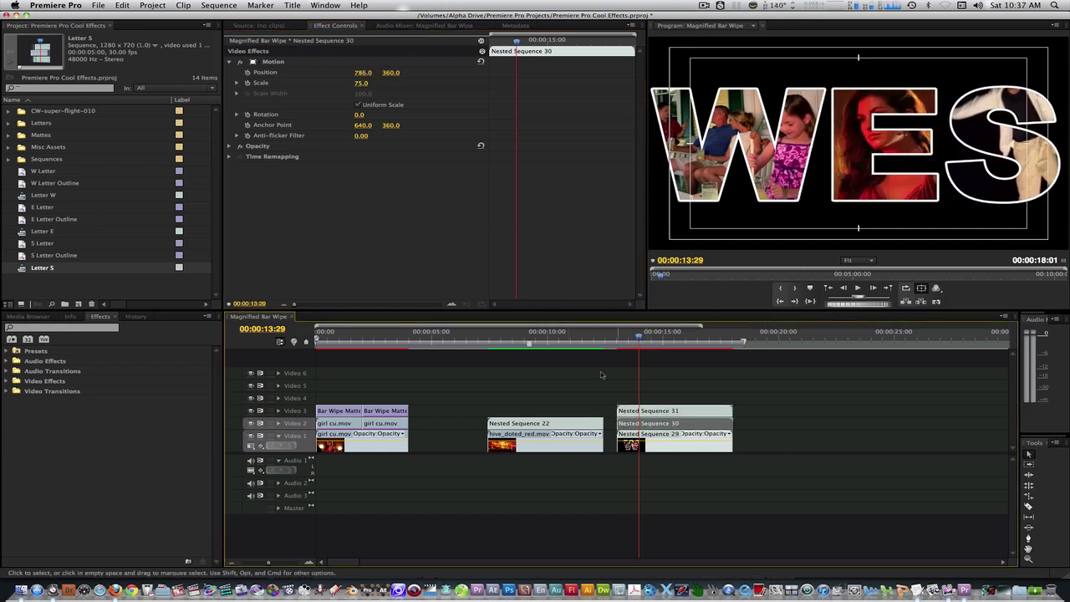
left_click(668, 368)
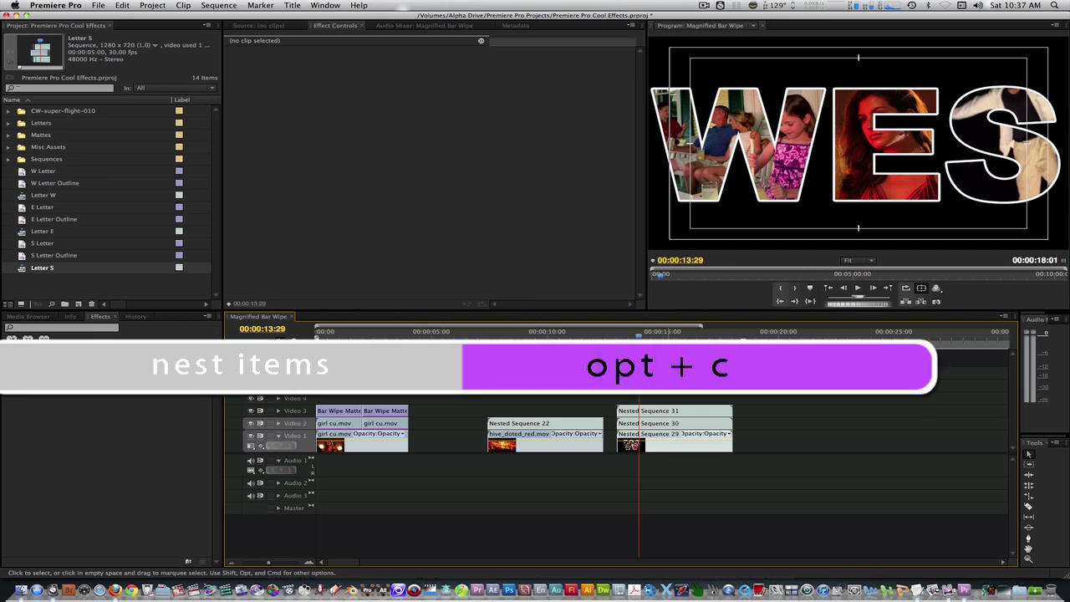
Step: Nest the three letter clips, rename the nest 'Main Letter Animation', and select Nested Sequence 32
left_click_drag(711, 396, 644, 462)
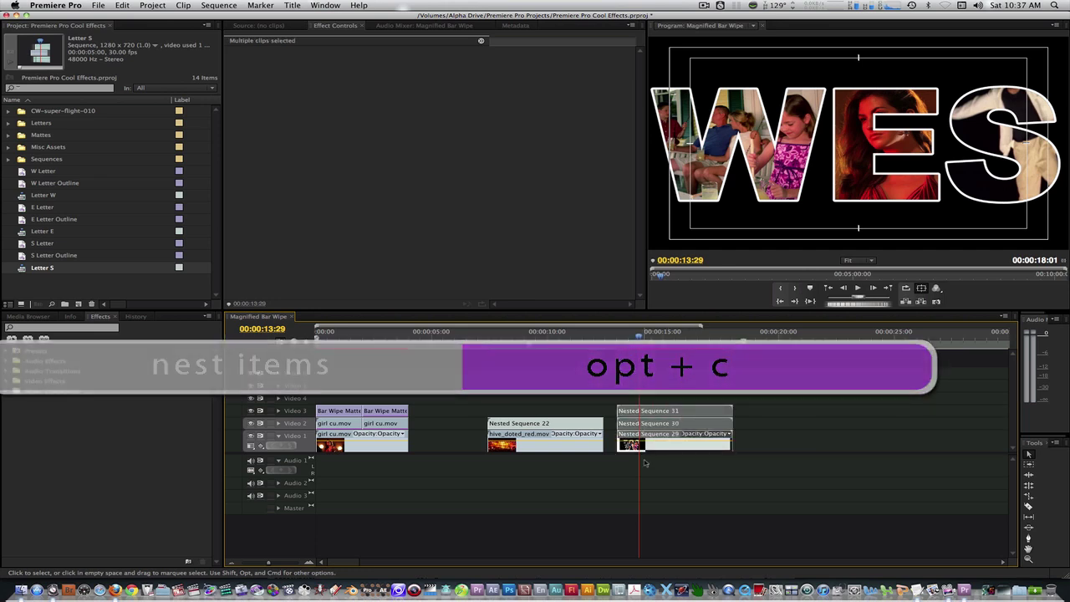
key("alt+c")
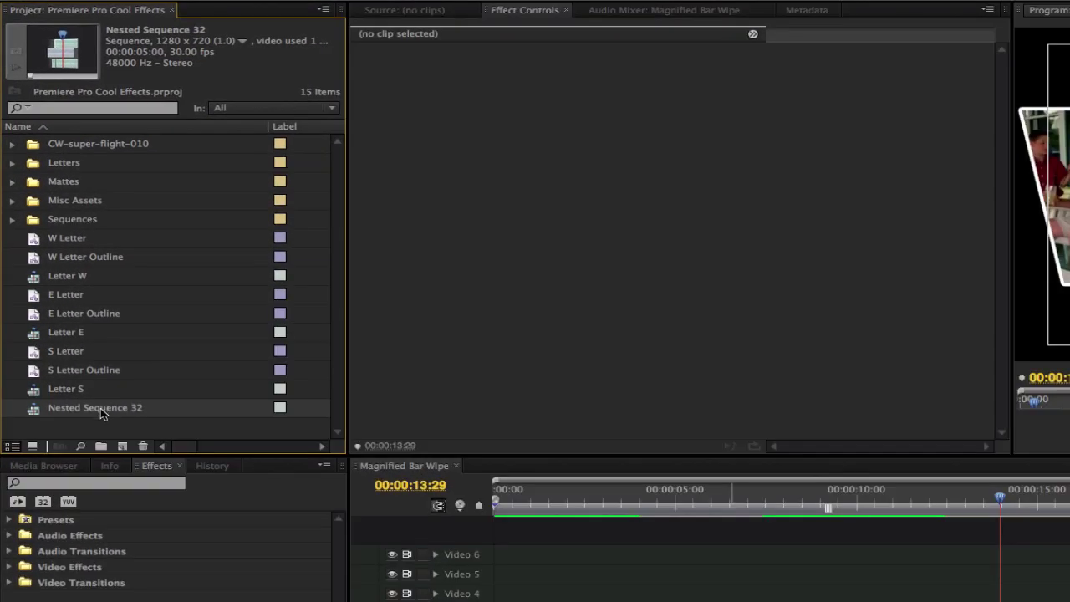
left_click(101, 415)
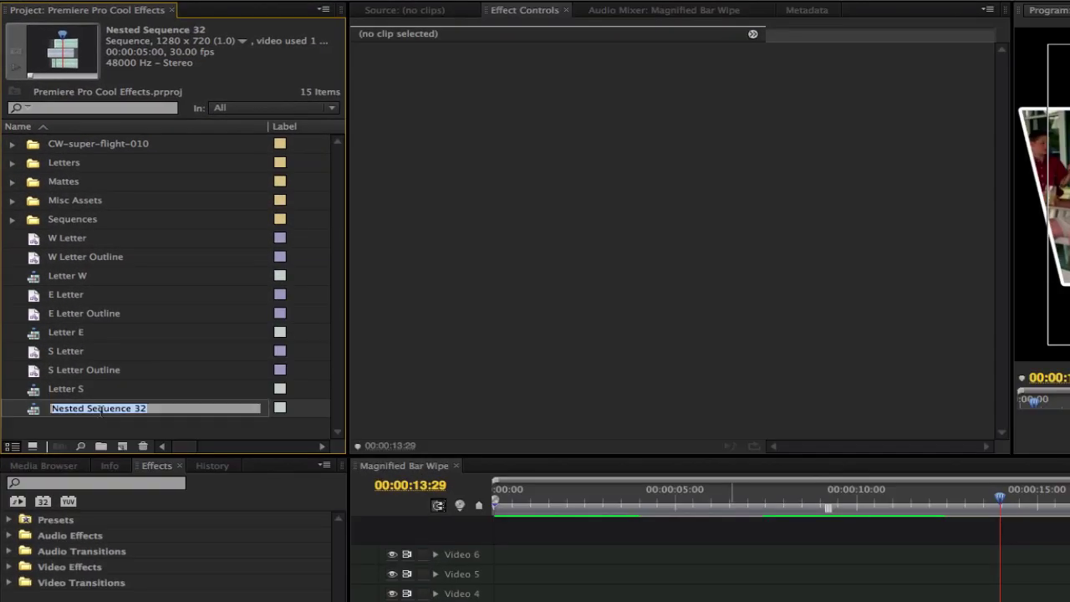
type("Main Letter Animation")
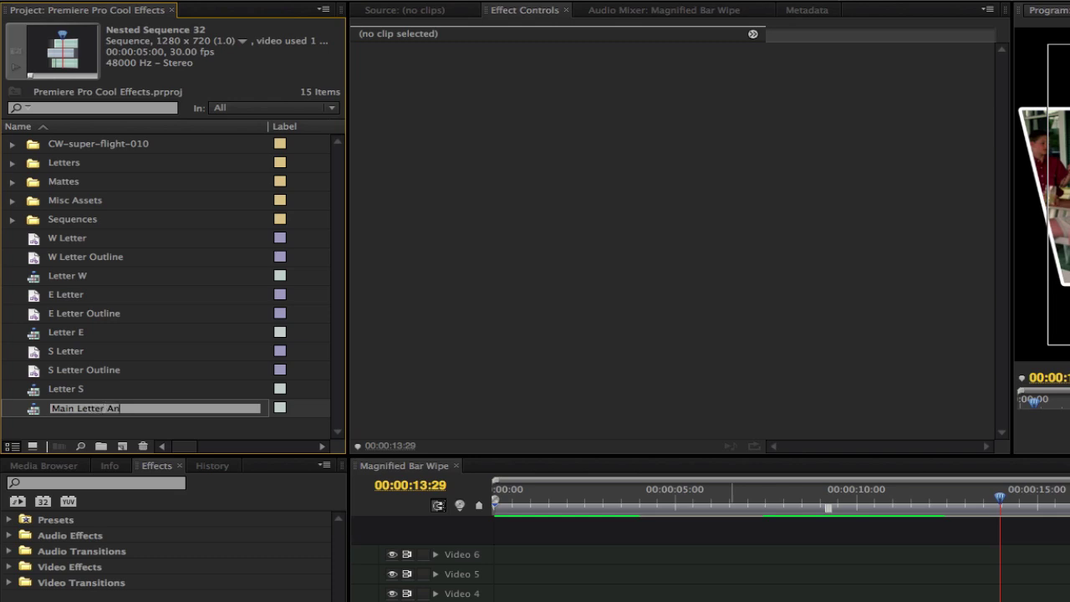
key("Return")
left_click(1027, 522)
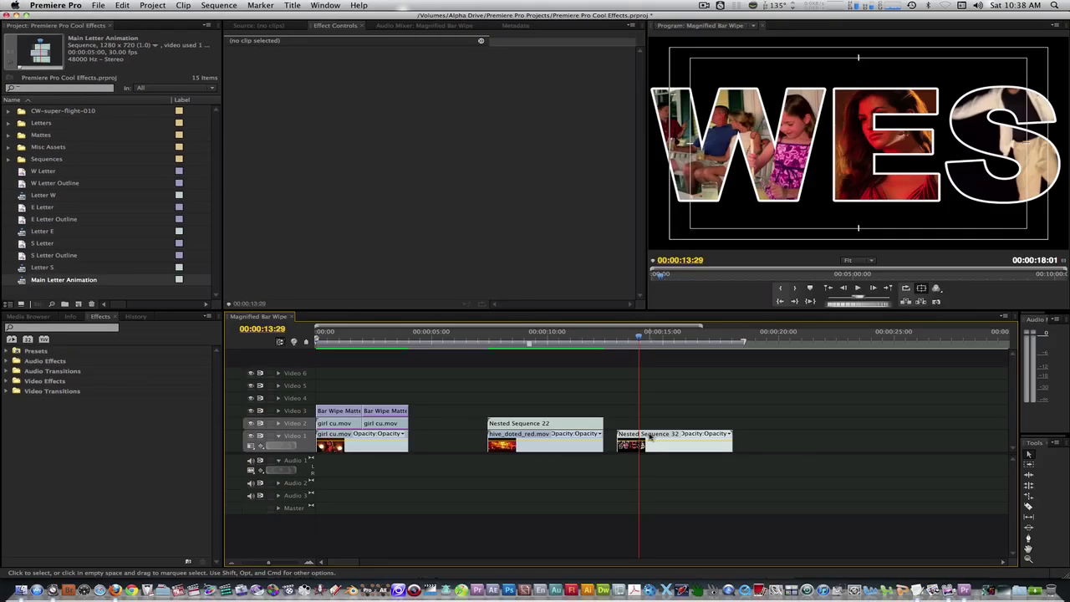
left_click(651, 437)
Step: Set the nested letters clip's Motion Scale to 128
left_click(274, 63)
left_click(106, 71)
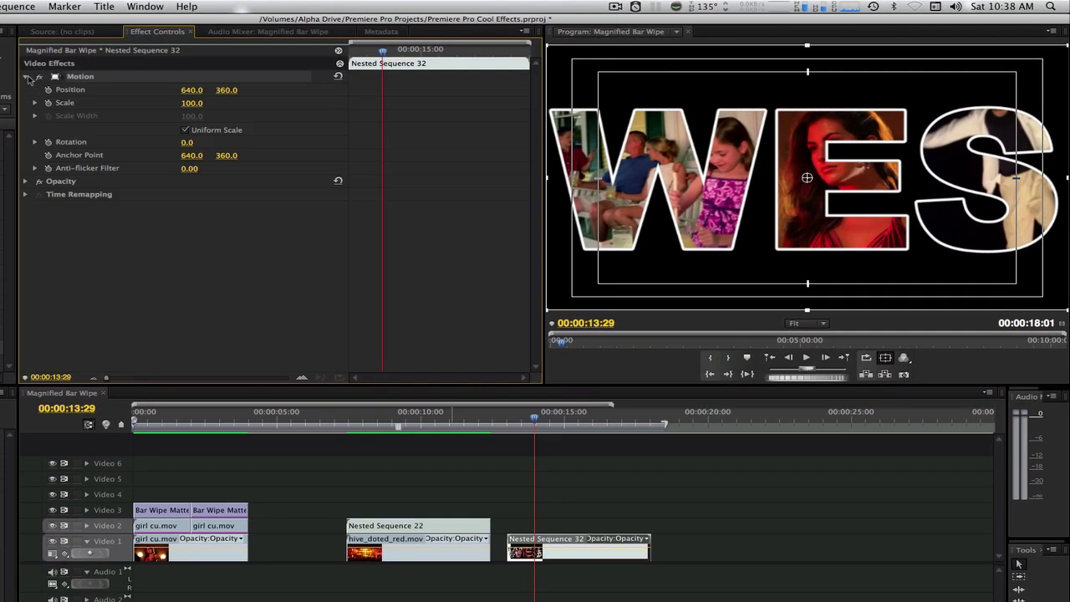
left_click(190, 104)
type("128")
key("Return")
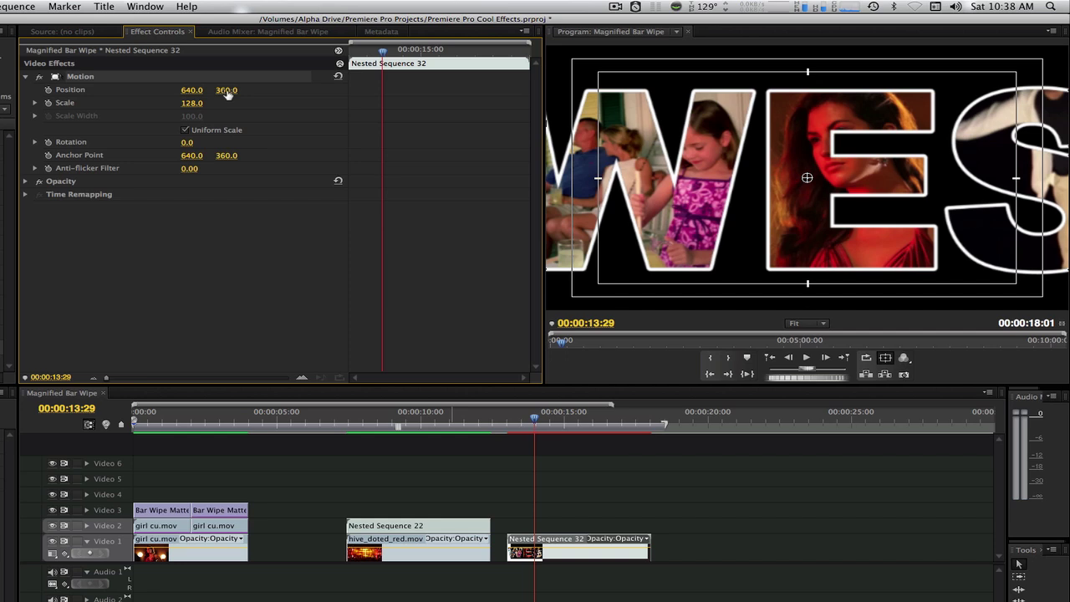
Step: Lift the letters to Position Y 353 and check the framing
left_click_drag(227, 93, 230, 91)
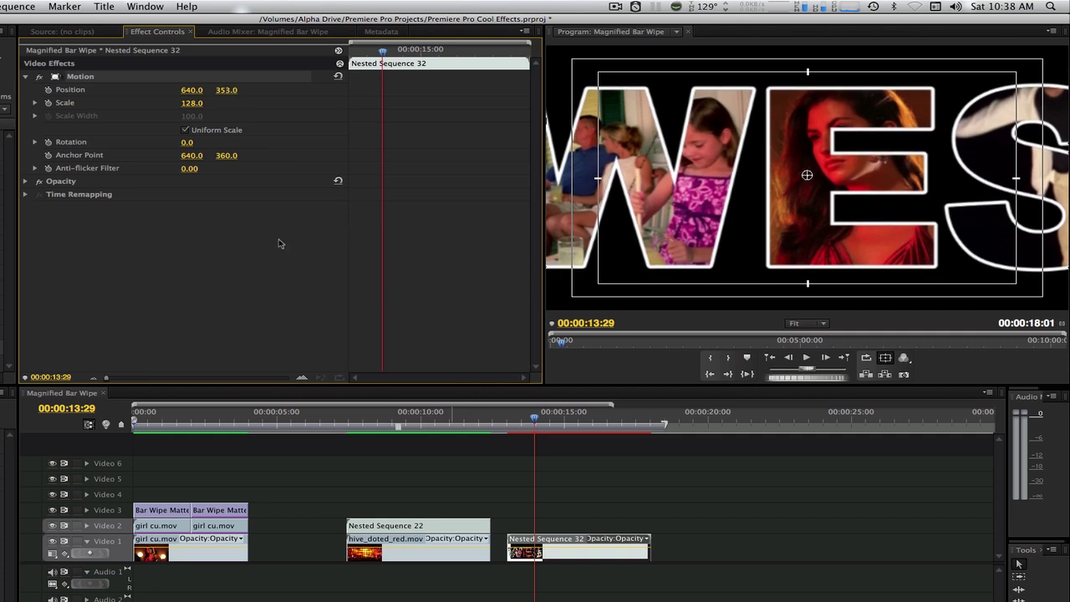
left_click(539, 424)
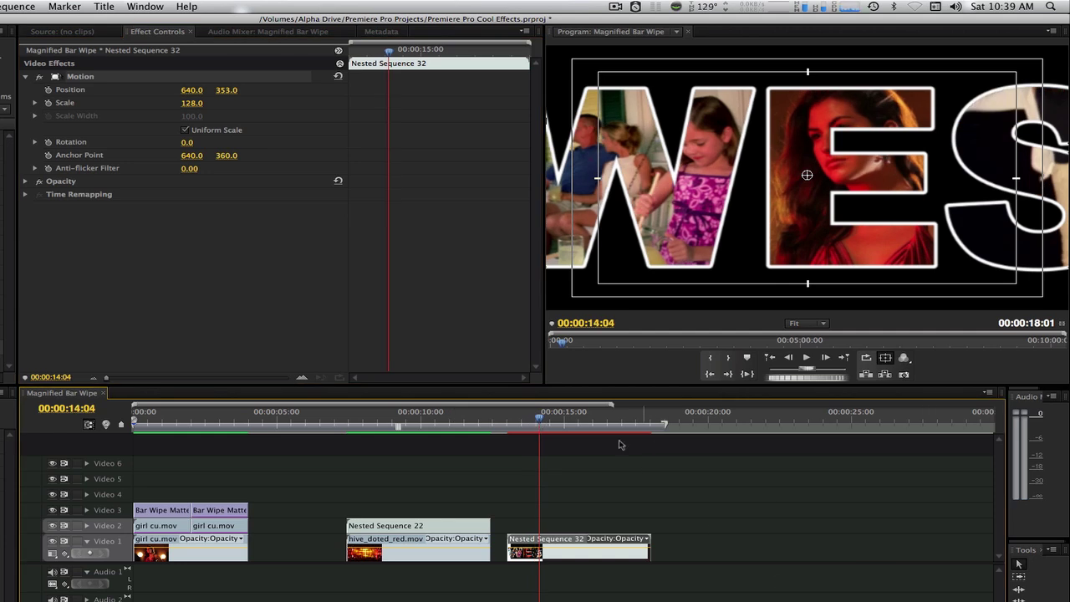
left_click(535, 423)
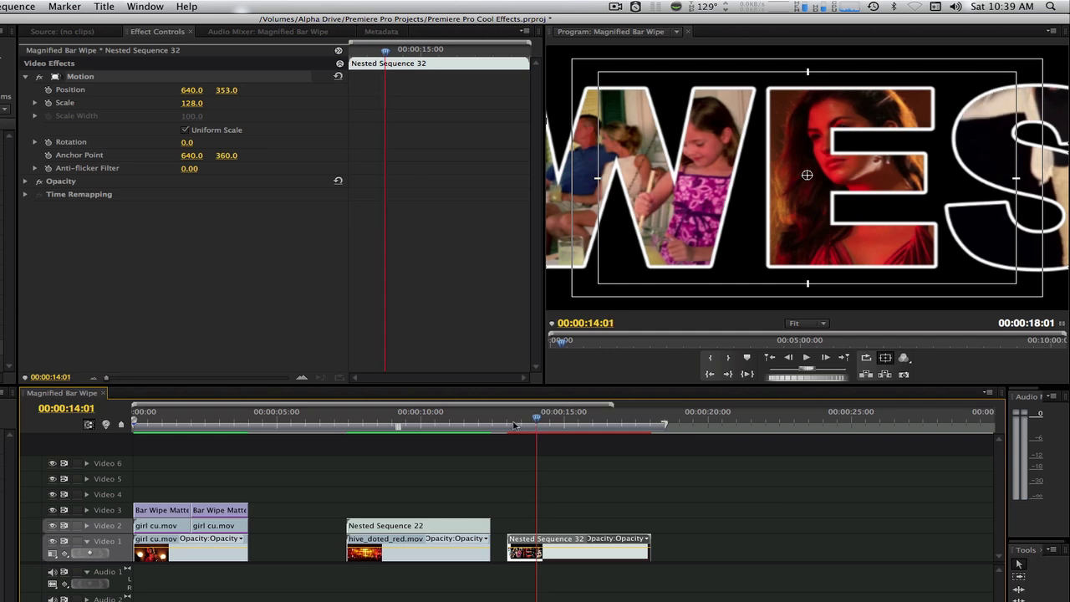
Step: Add Position keyframes at 13:01 and 17:28
left_click(510, 425)
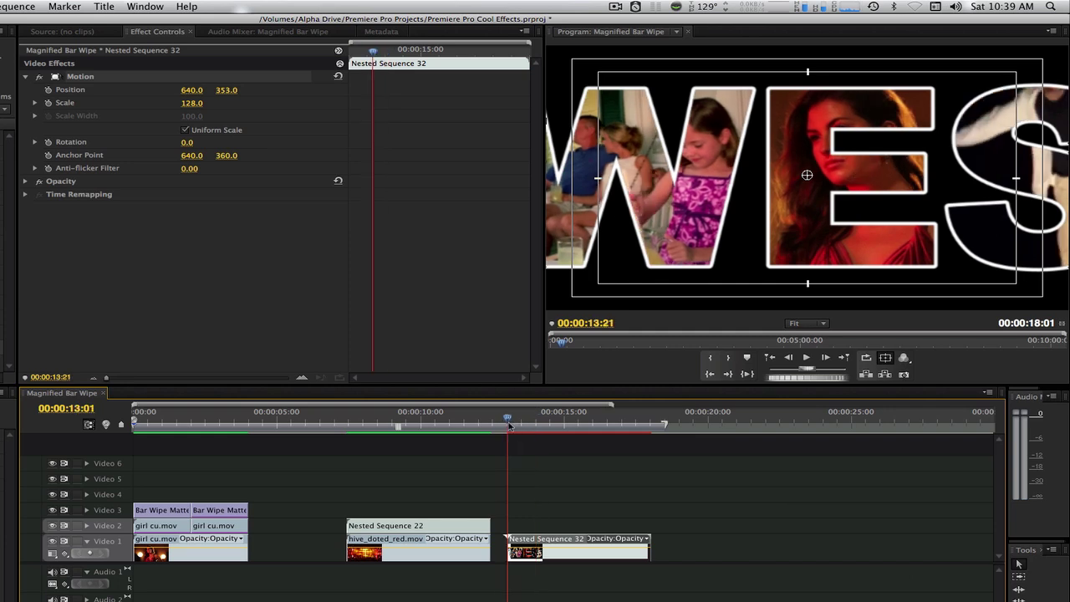
left_click(49, 90)
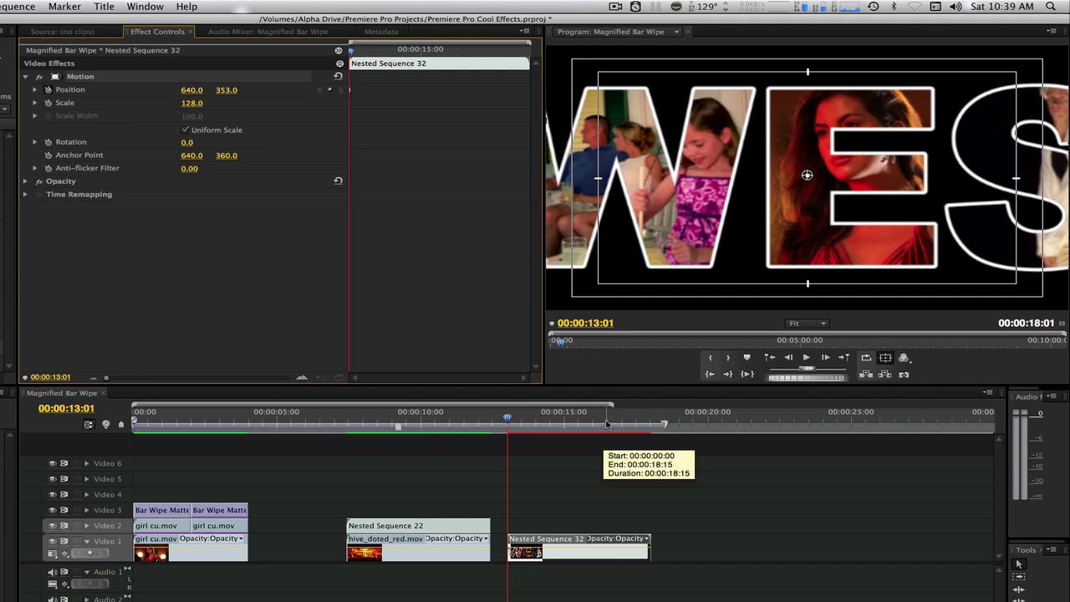
left_click_drag(607, 424, 651, 424)
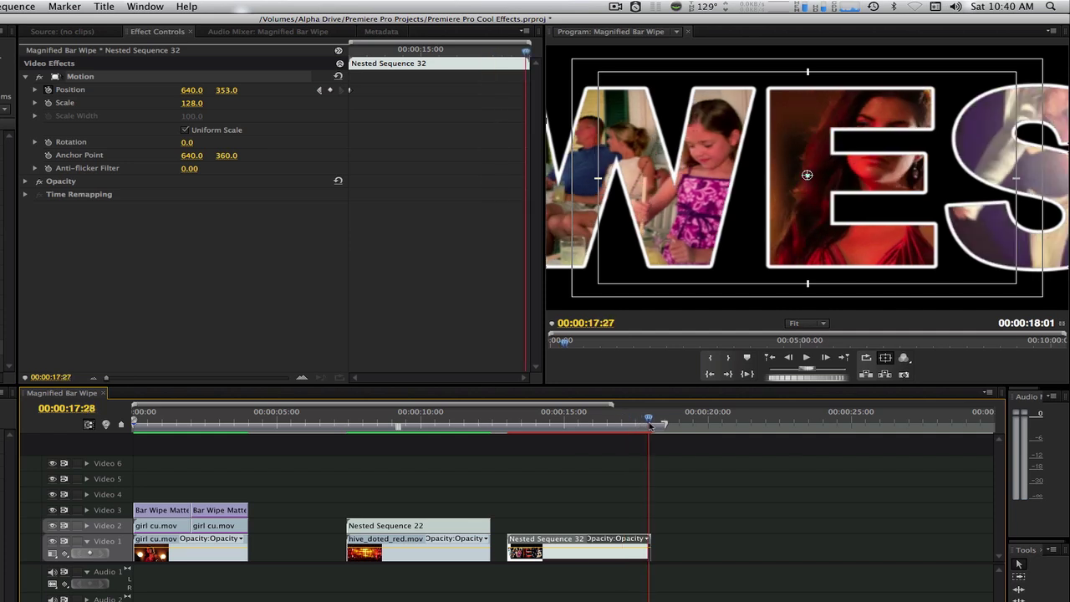
left_click(332, 90)
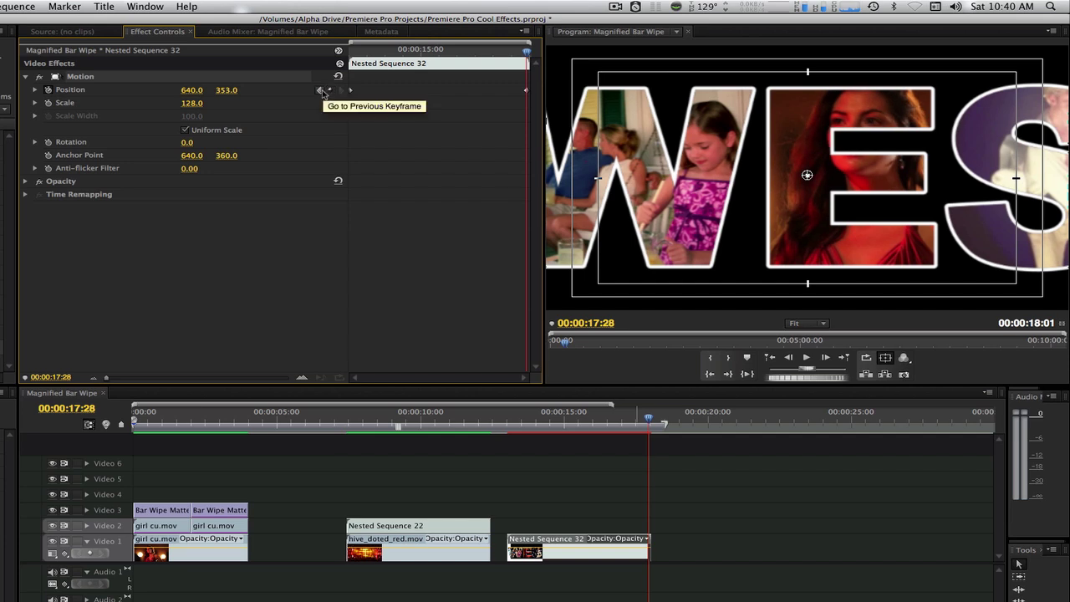
Step: Set Position X to 2189 at the first keyframe and -888 at the last, then preview
left_click(322, 91)
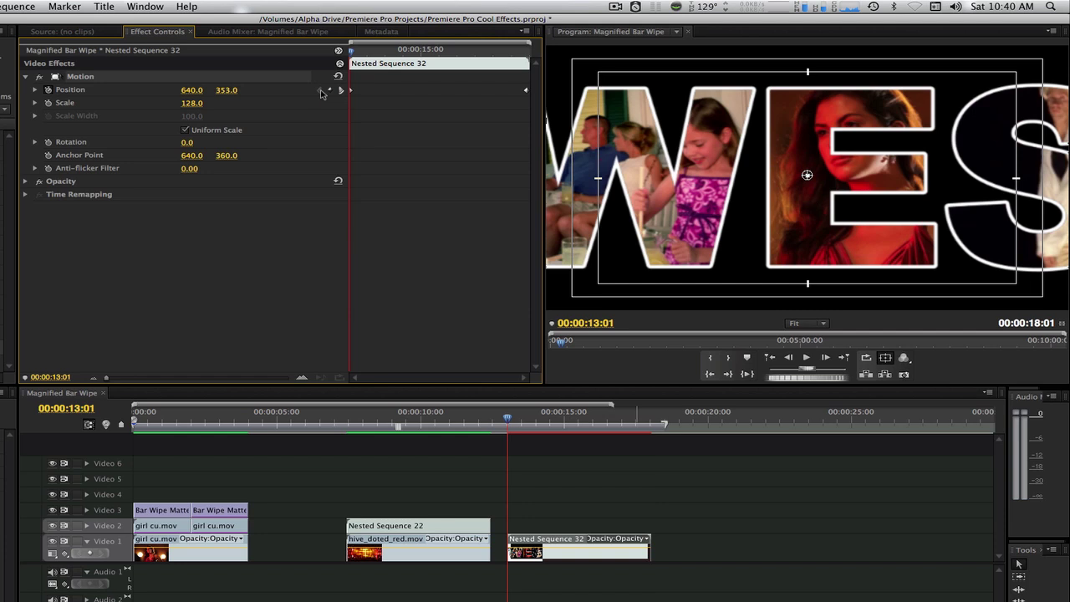
left_click_drag(192, 91, 894, 90)
left_click_drag(194, 89, 293, 90)
left_click(341, 91)
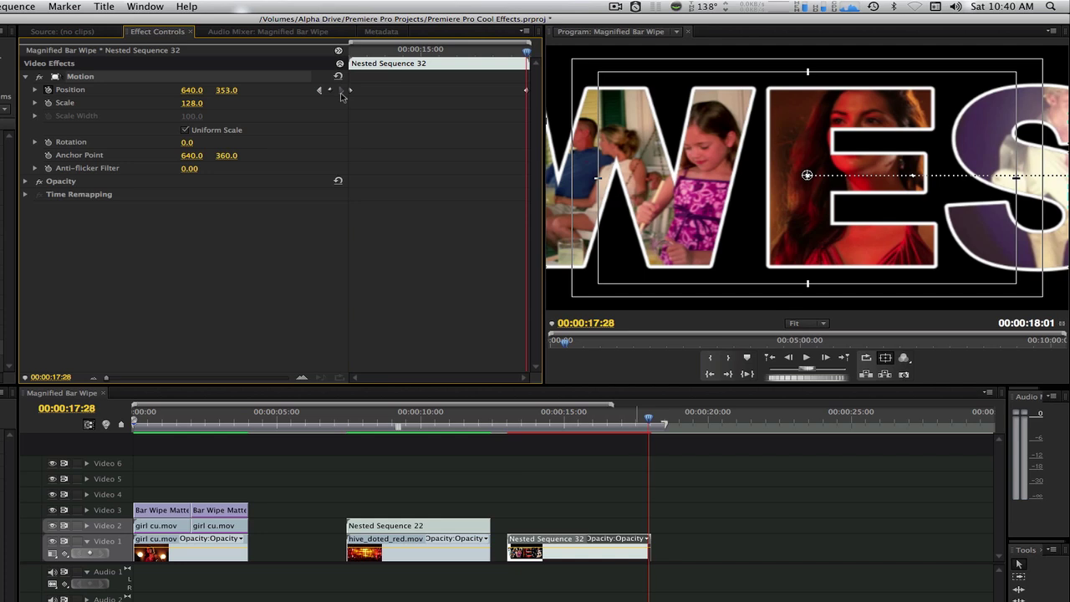
left_click_drag(192, 90, 4, 89)
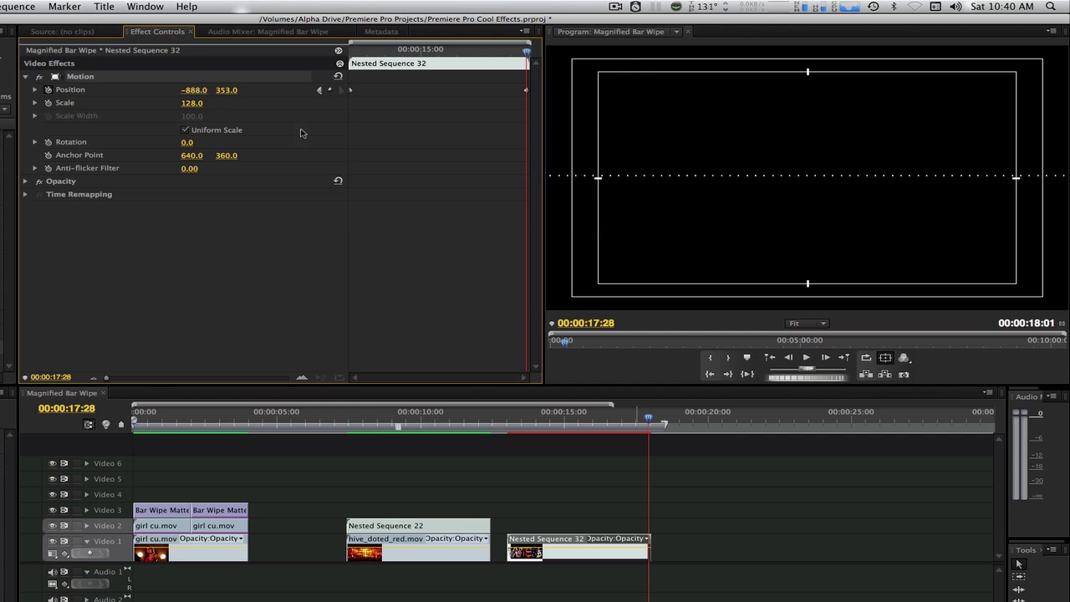
left_click_drag(508, 425, 644, 429)
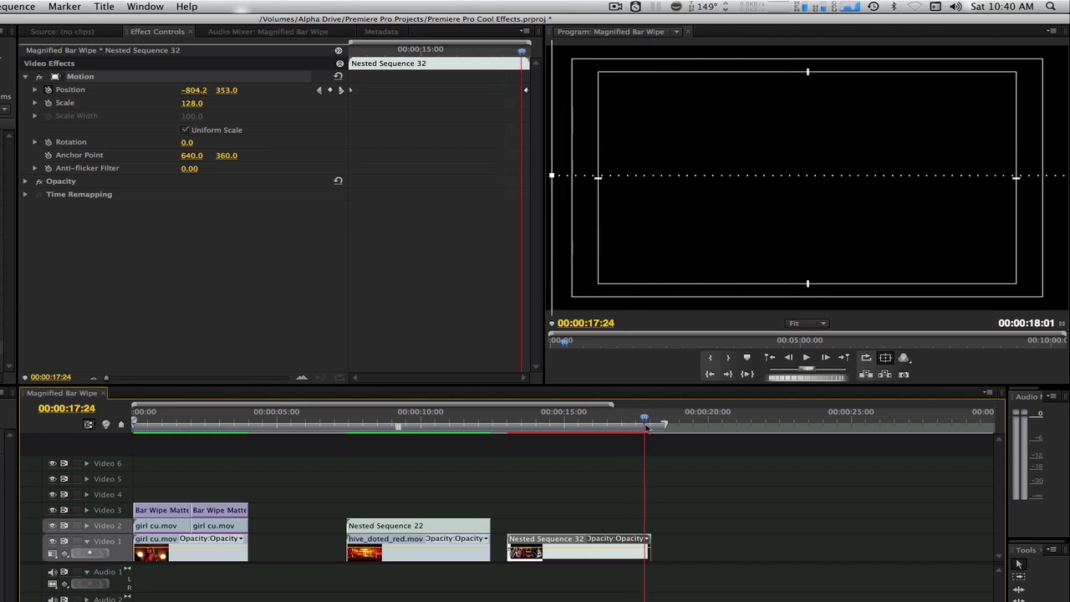
Step: Apply Ease In to the first Position keyframe and Ease Out to the last
left_click(319, 89)
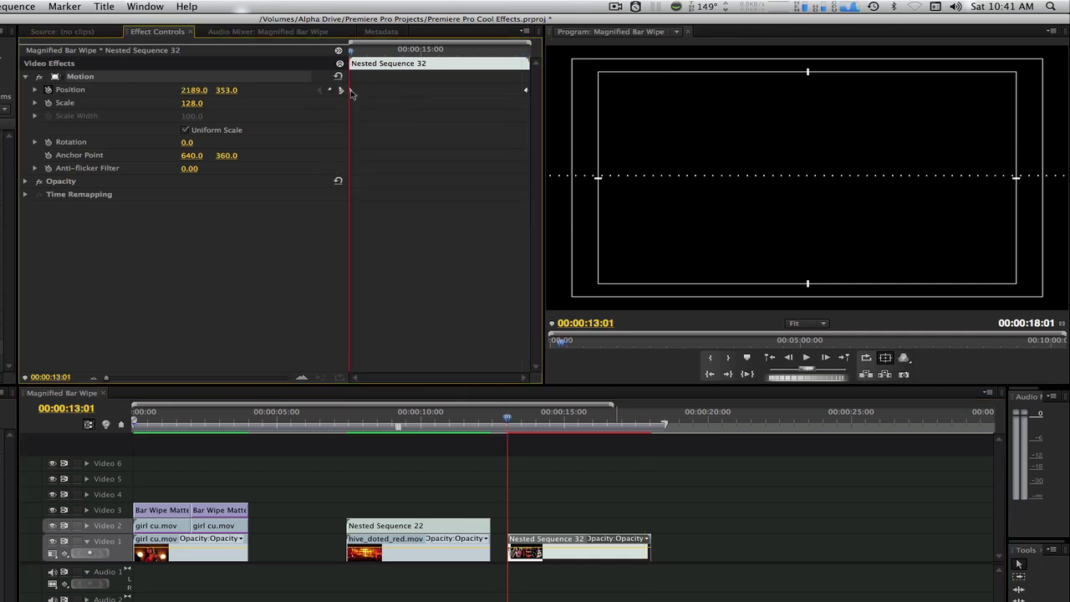
right_click(351, 92)
mouse_move(444, 197)
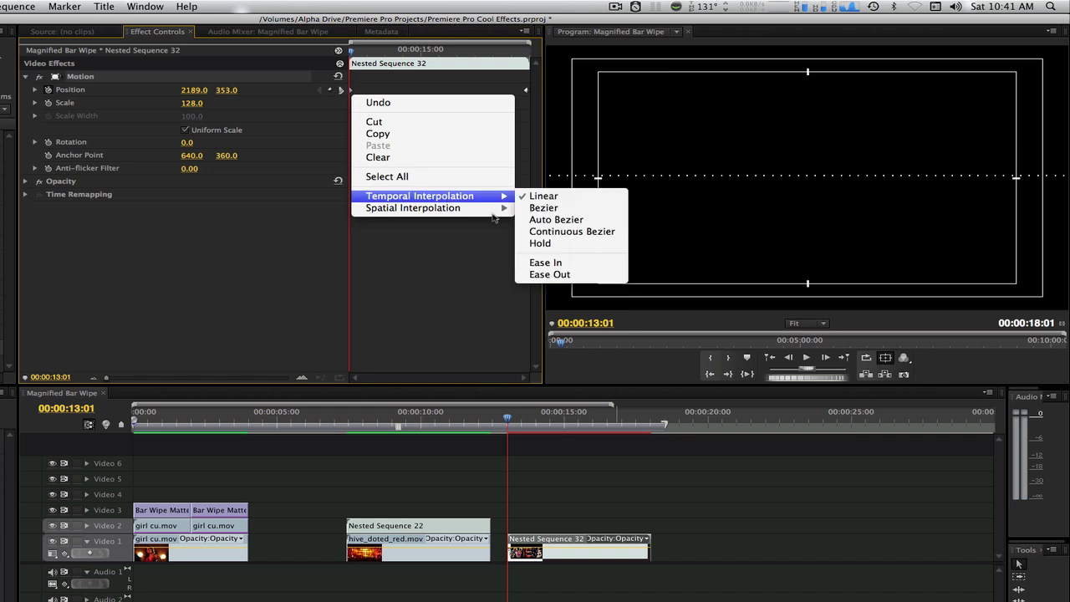
left_click(551, 262)
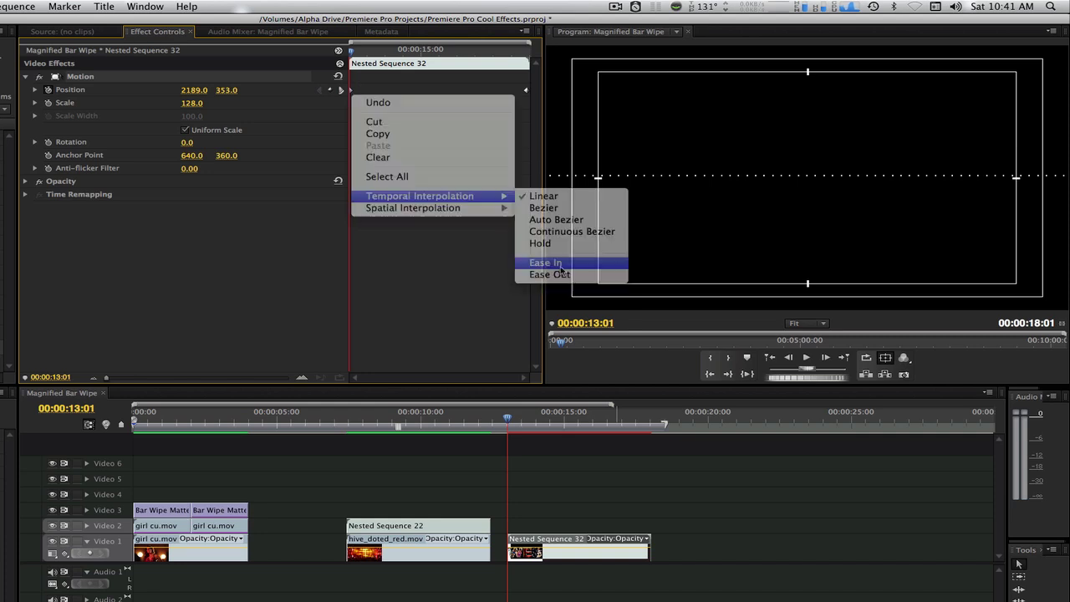
left_click(339, 91)
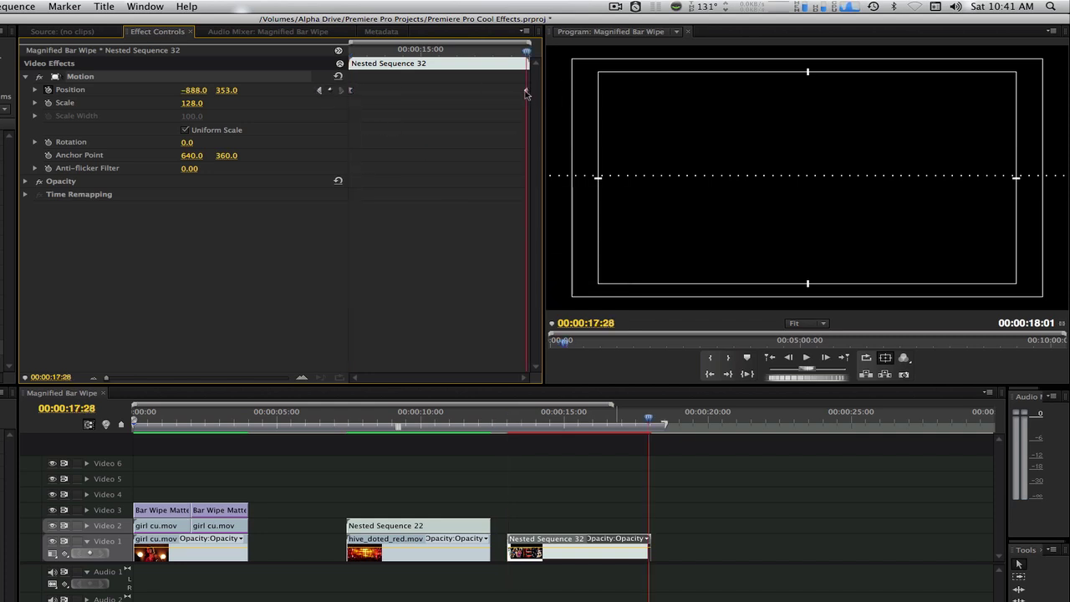
right_click(526, 94)
mouse_move(601, 195)
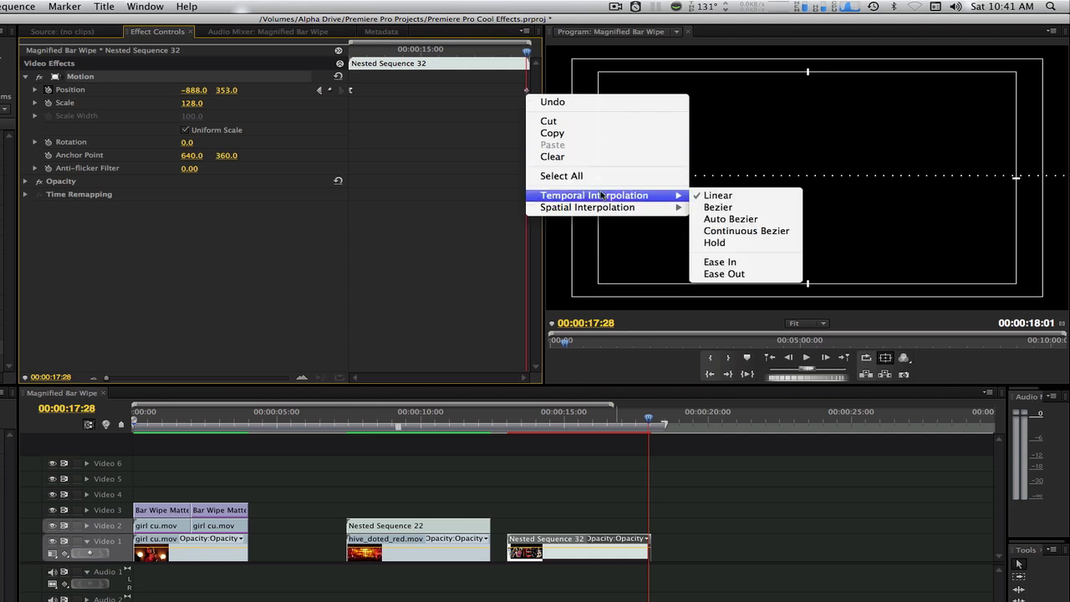
left_click(724, 273)
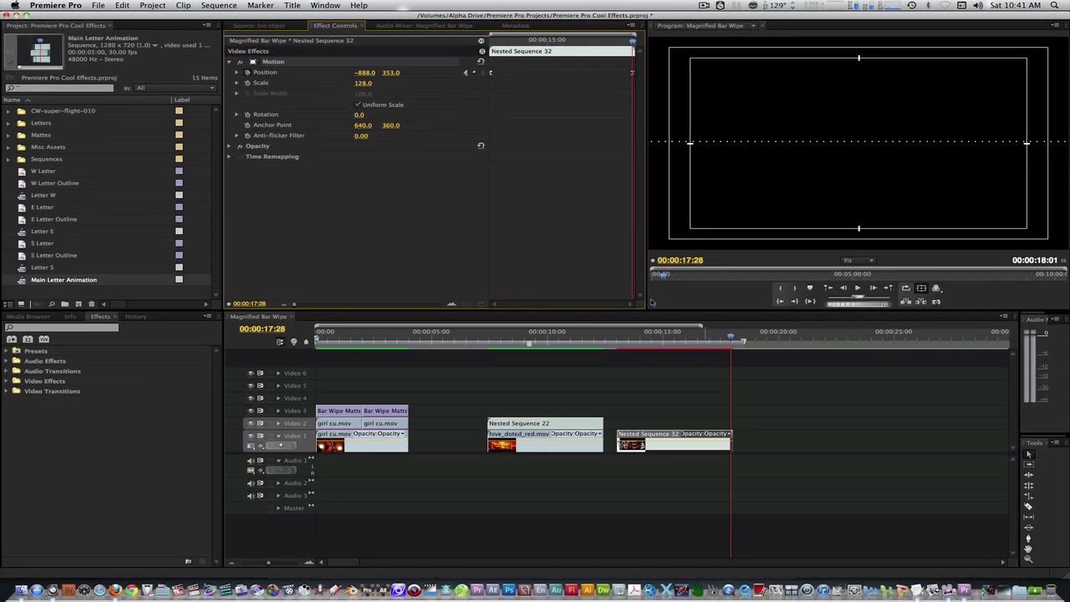
Step: Move the letters to Video 2, lay hive_doted_red.mov on Video 1, and trim it at 18:01
left_click(625, 435)
left_click_drag(630, 434, 630, 425)
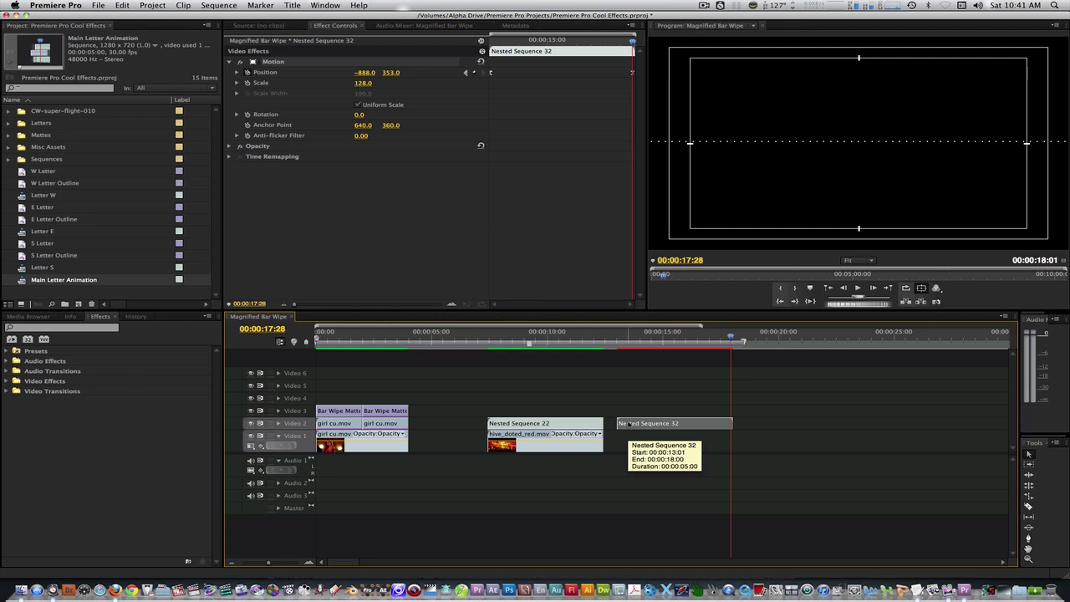
left_click(9, 146)
scroll(20, 225, "down", 4)
left_click_drag(72, 242, 627, 442)
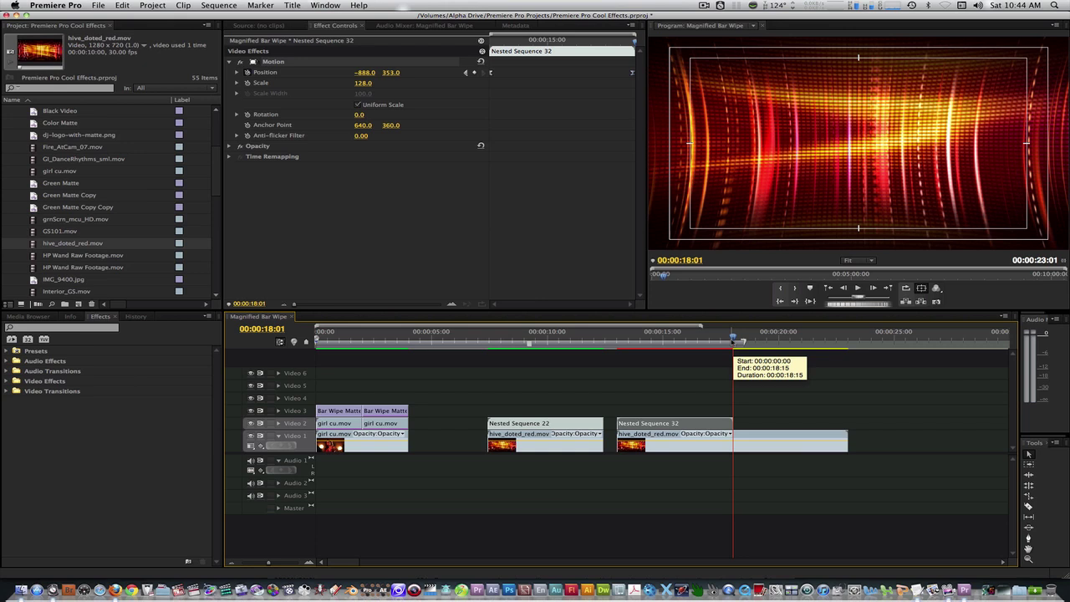
key("shift+e")
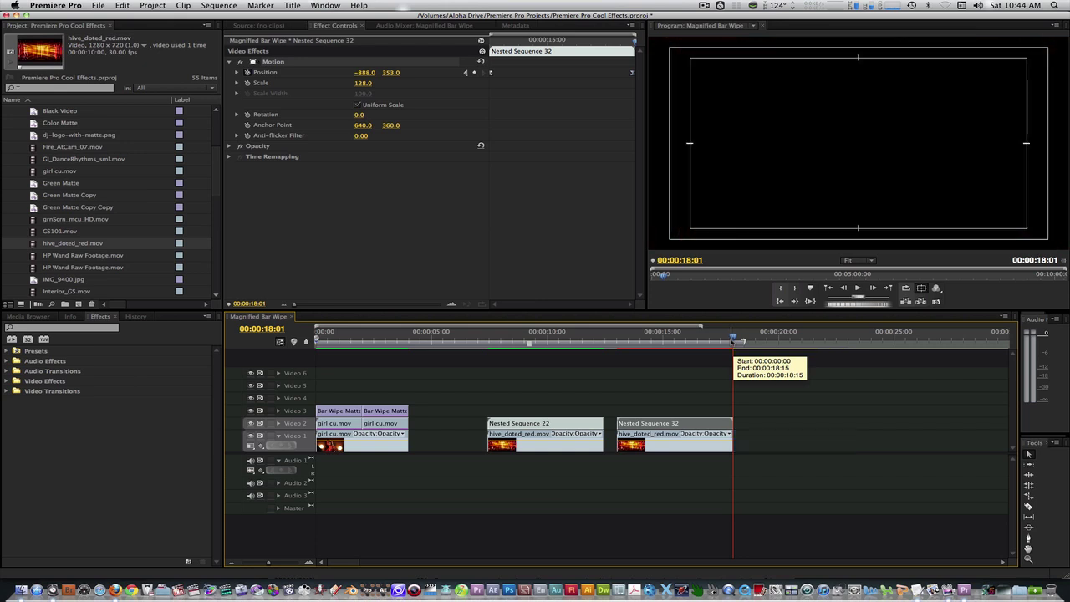
left_click_drag(732, 341, 696, 341)
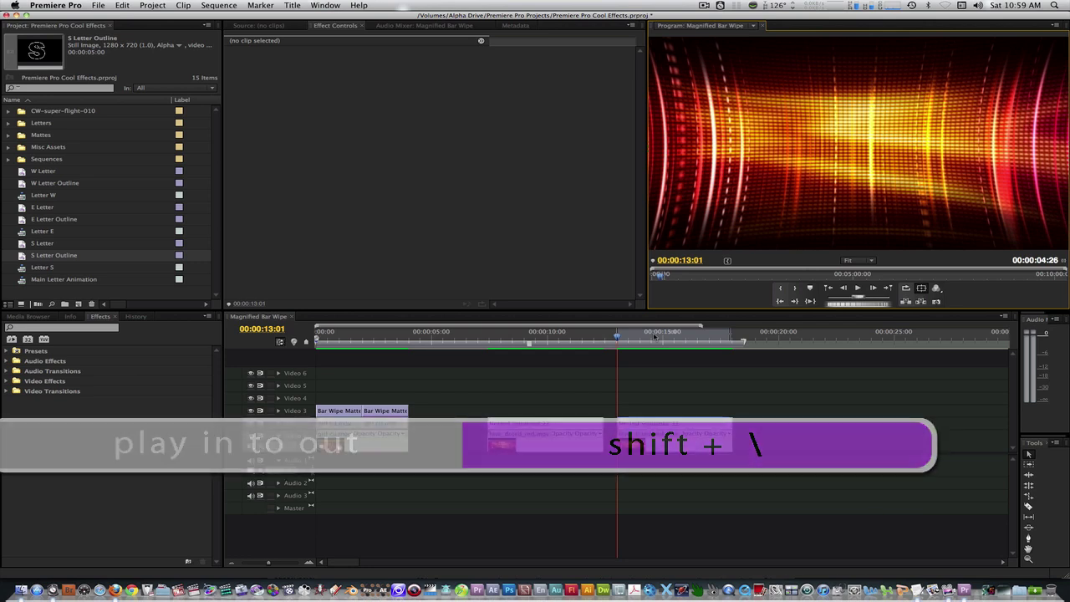
key("shift+backslash")
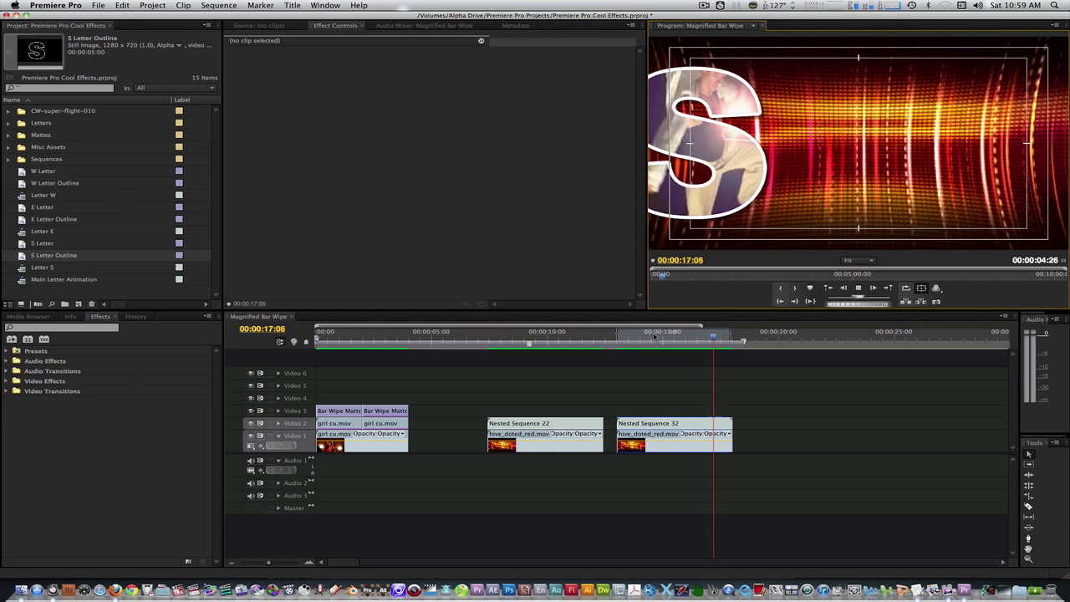
key("space")
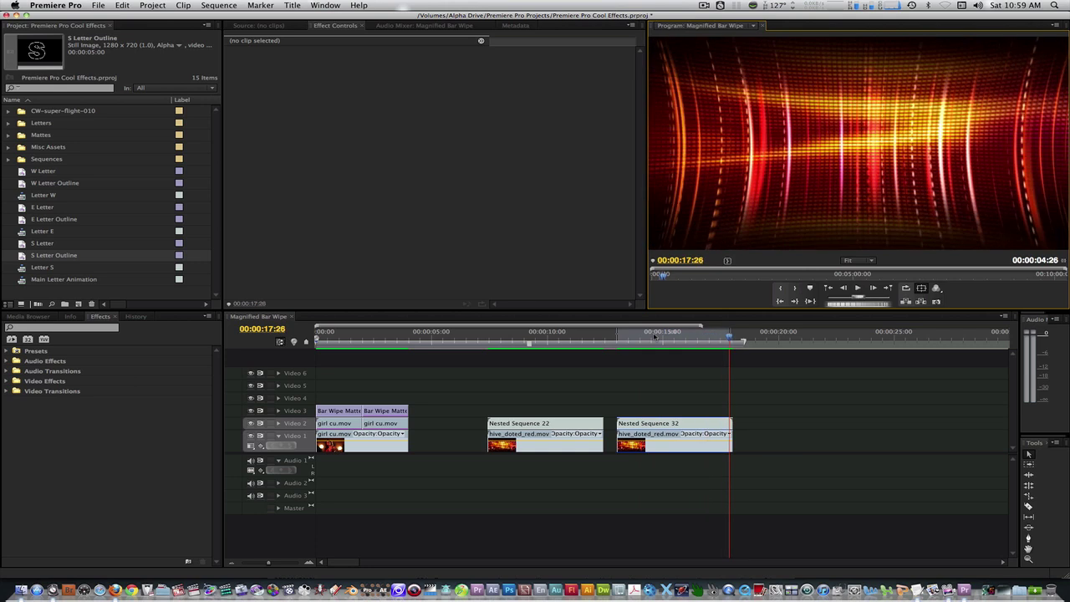